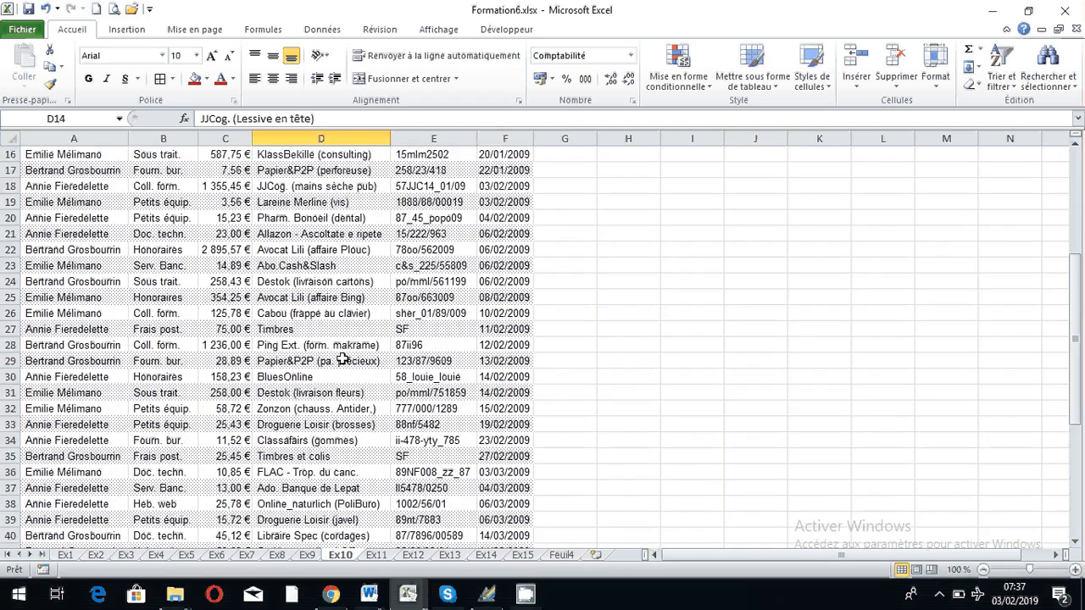
# - Create a pivot table from the range A1:F53 of sheet Ex10, placed at cell I19 of the existing worksheet
pyautogui.scroll(-13, 342, 358)
pyautogui.scroll(18, 339, 398)
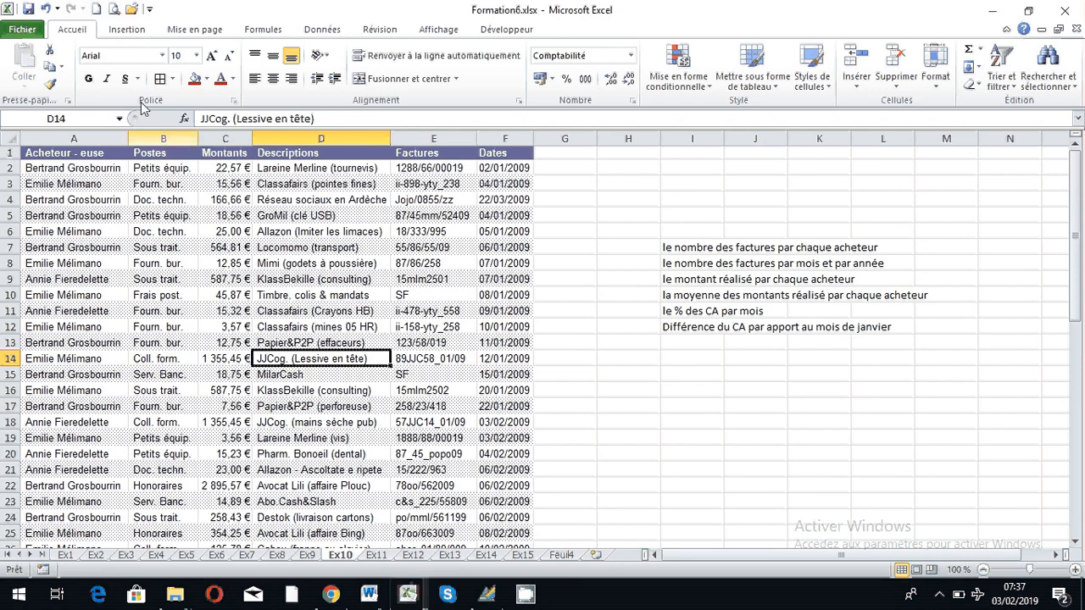
pyautogui.click(669, 439)
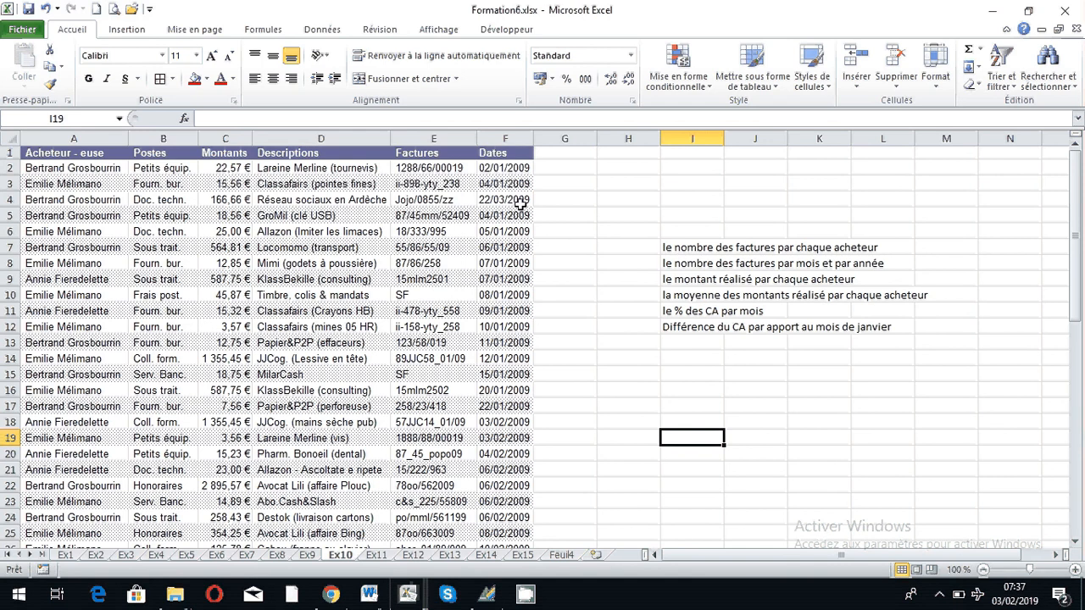
pyautogui.click(127, 29)
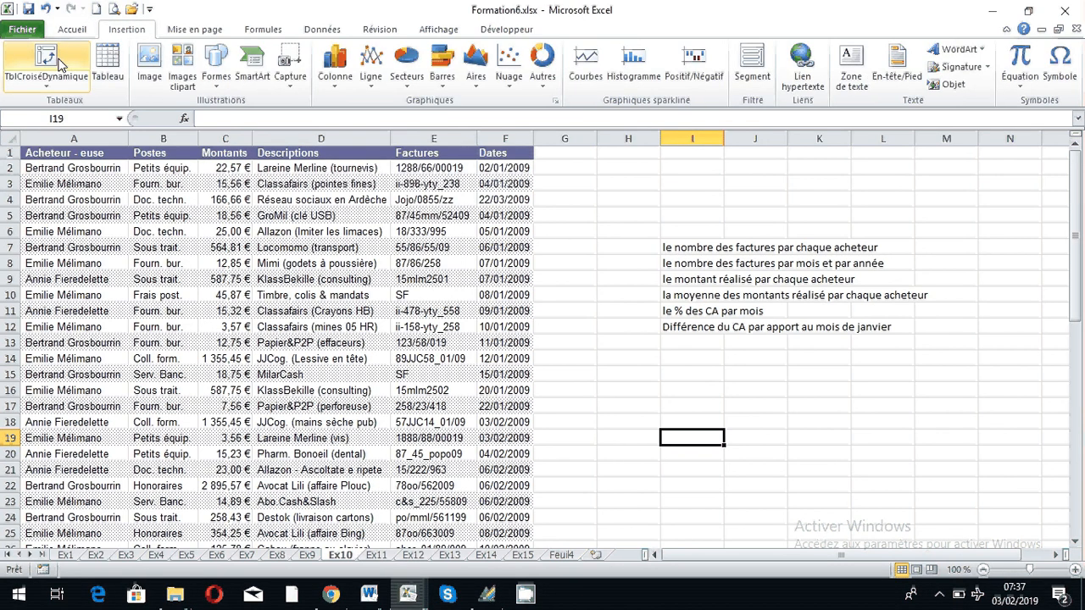
pyautogui.click(61, 68)
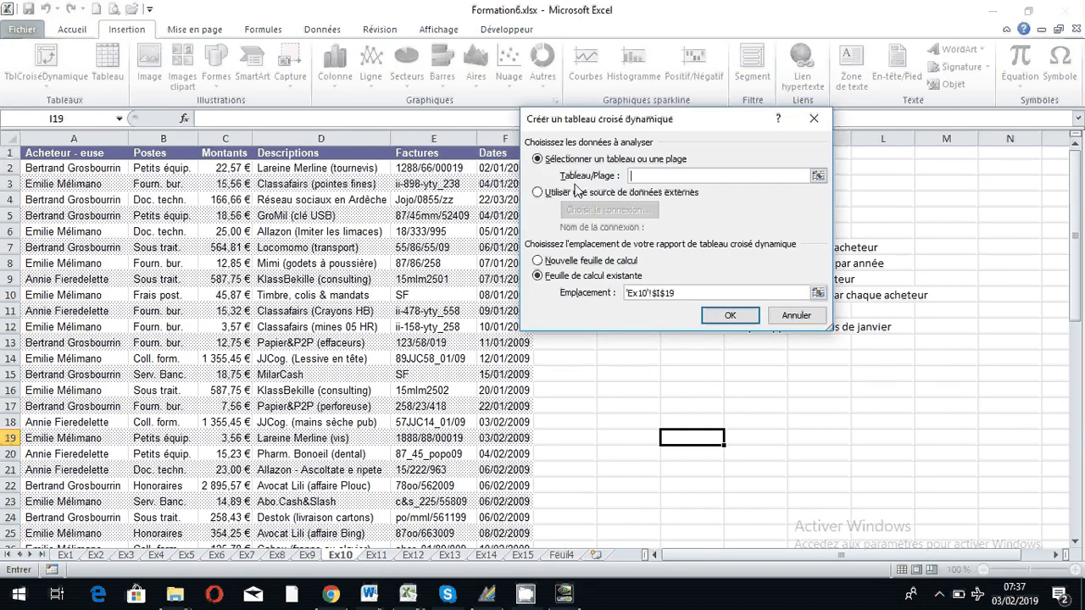
pyautogui.click(211, 339)
pyautogui.hotkey('ctrl', 'a')
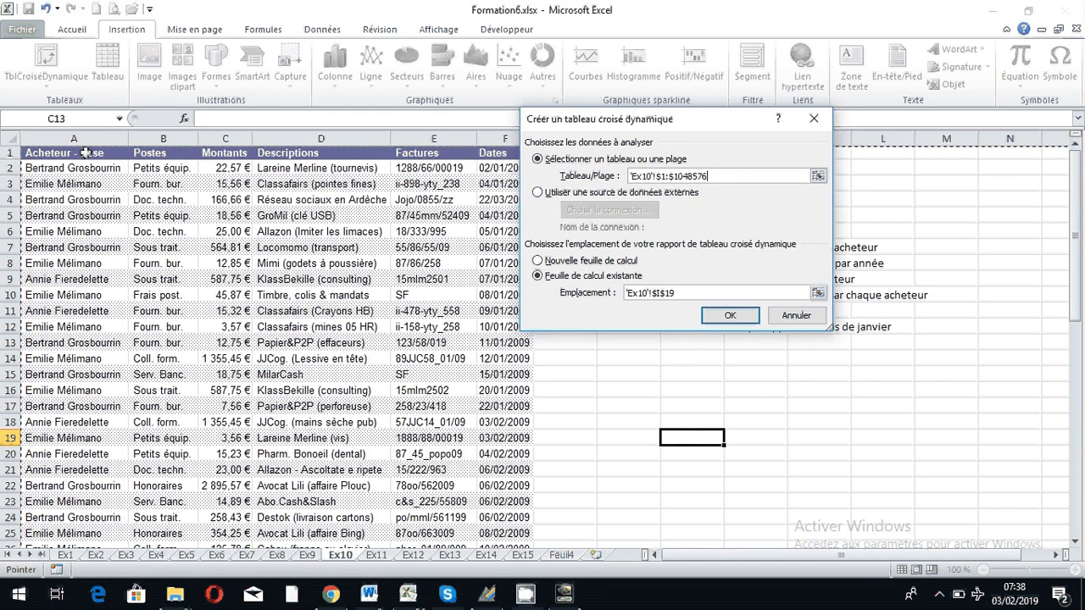
pyautogui.moveTo(68, 154); pyautogui.dragTo(529, 528)
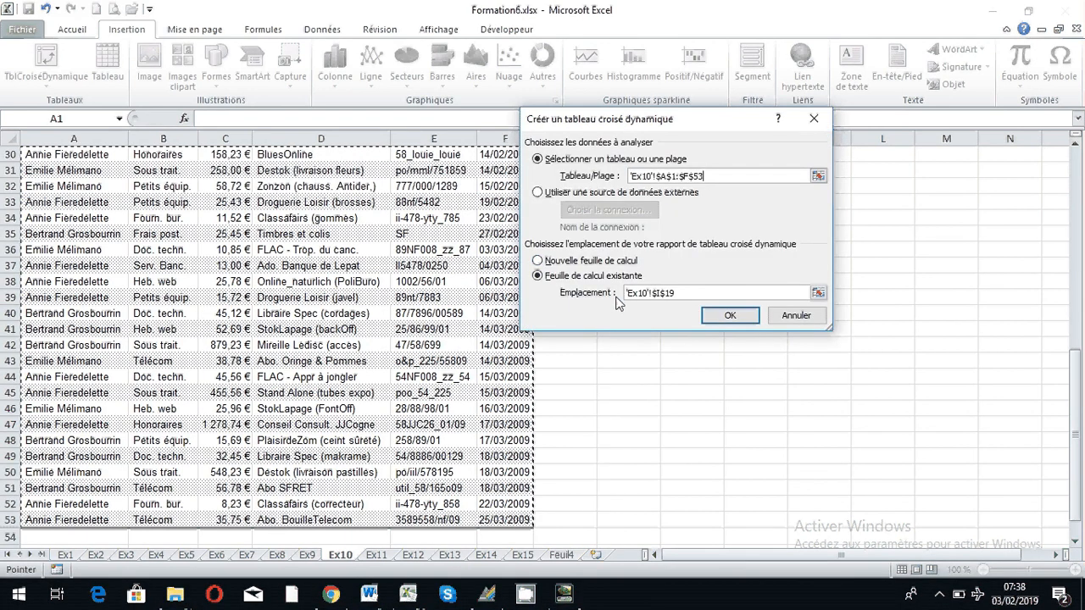
pyautogui.click(727, 315)
# - Add the Acheteur - euse field to the pivot table's row labels
pyautogui.scroll(1, 800, 300)
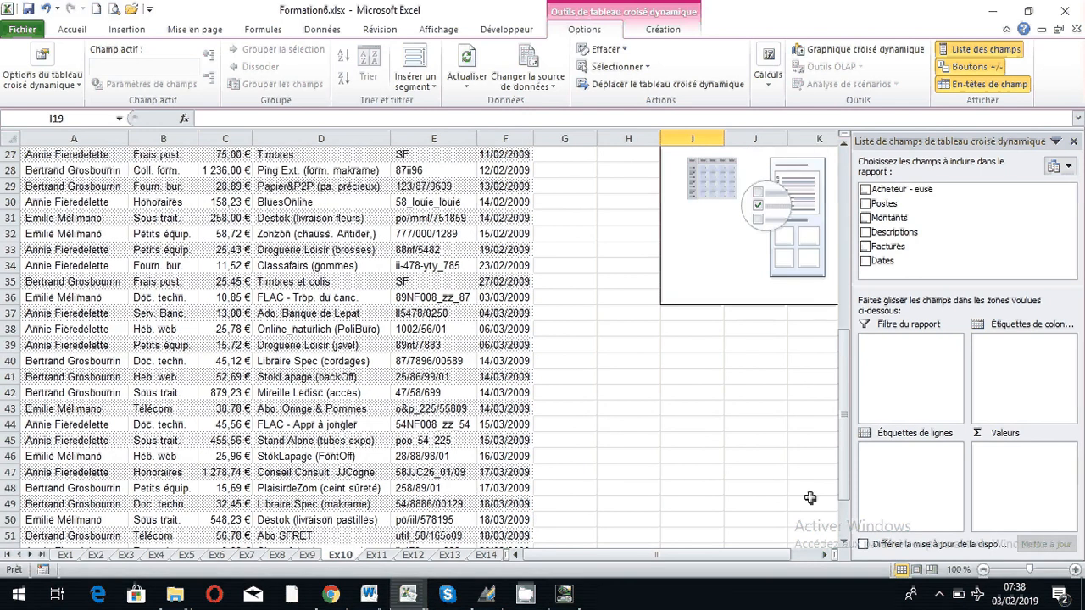
pyautogui.click(827, 555)
pyautogui.click(826, 555)
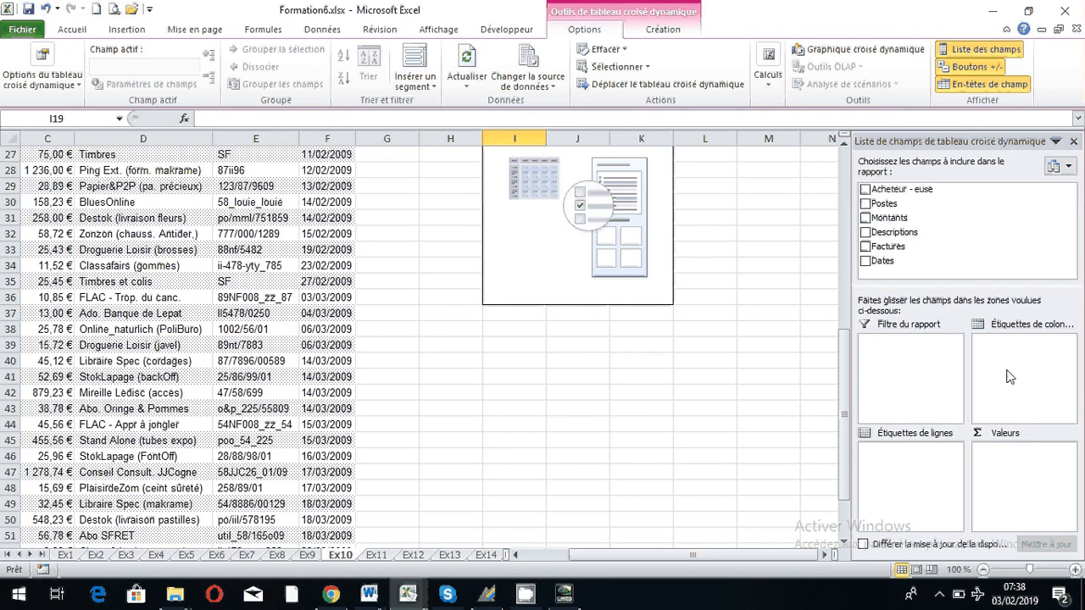
pyautogui.moveTo(899, 189); pyautogui.dragTo(897, 471)
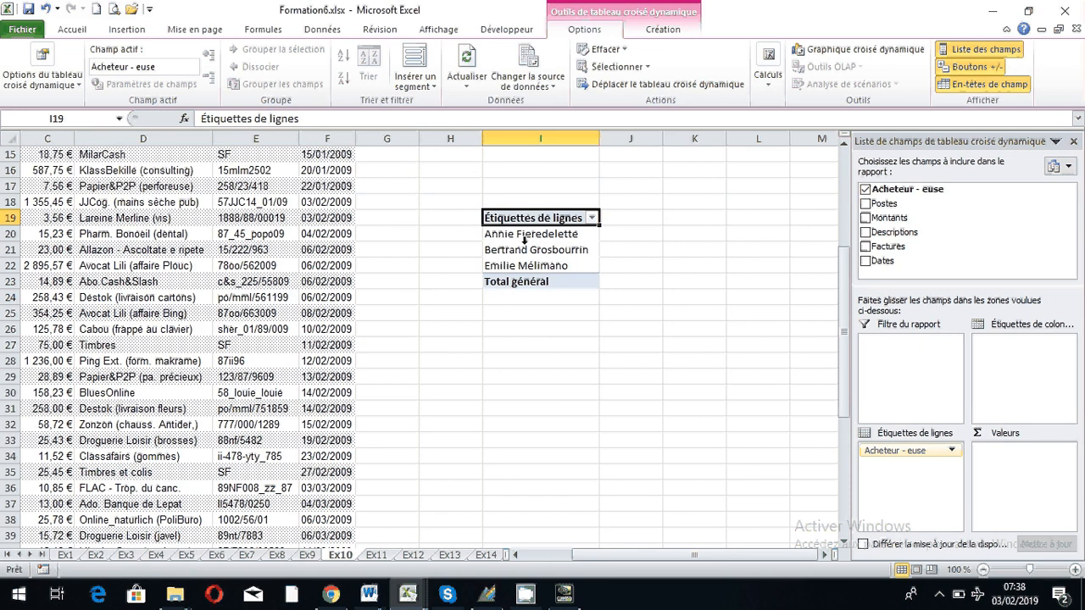
# - Try the Acheteur - euse field as column labels and return it to the row labels
pyautogui.moveTo(662, 555); pyautogui.dragTo(612, 555)
pyautogui.scroll(5, 243, 479)
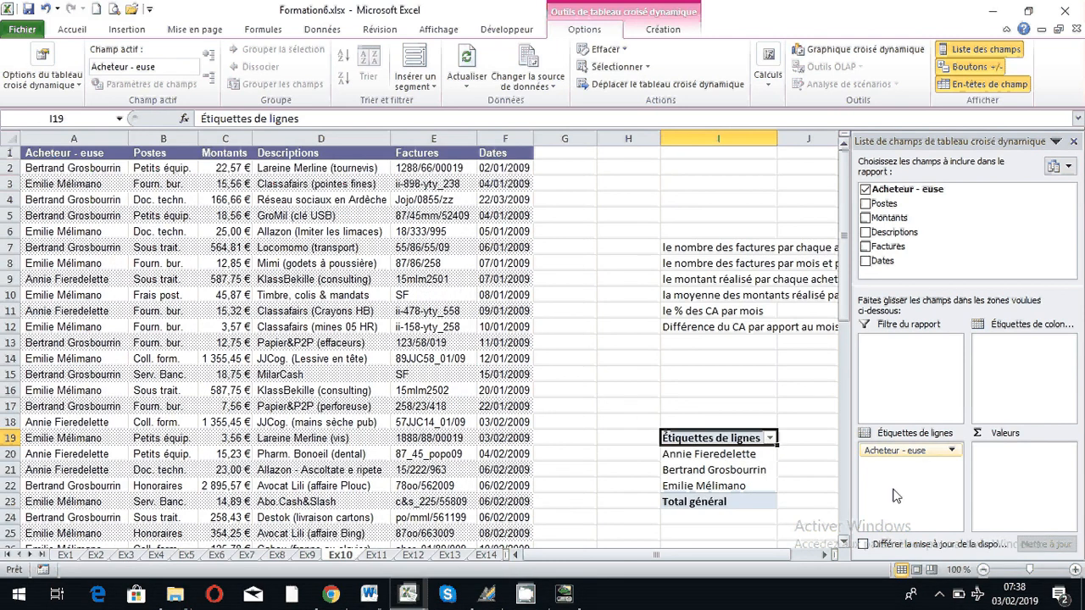
pyautogui.moveTo(900, 453); pyautogui.dragTo(1011, 379)
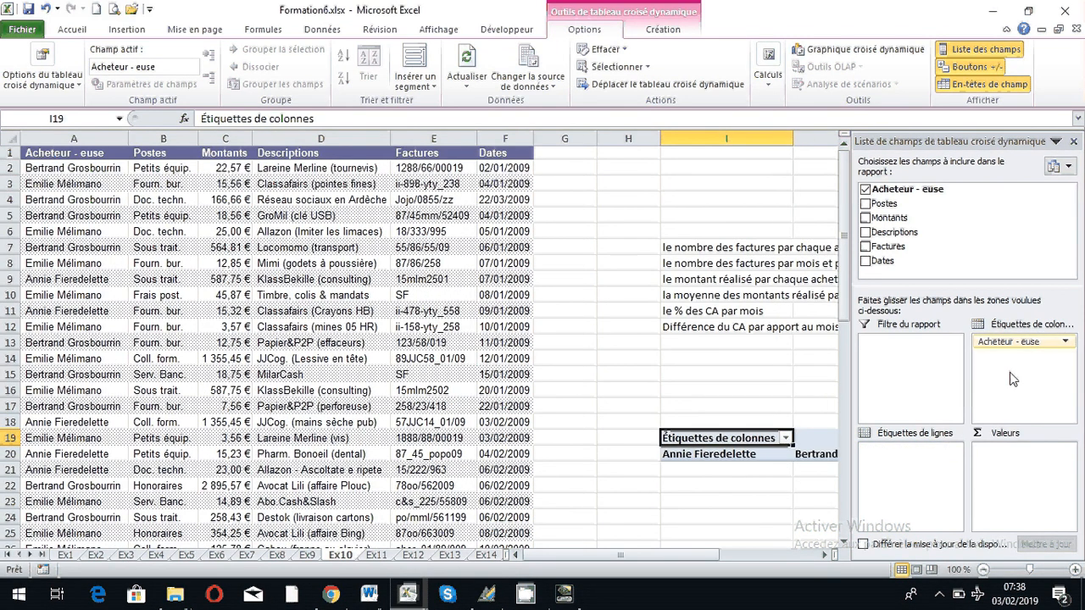
pyautogui.click(827, 558)
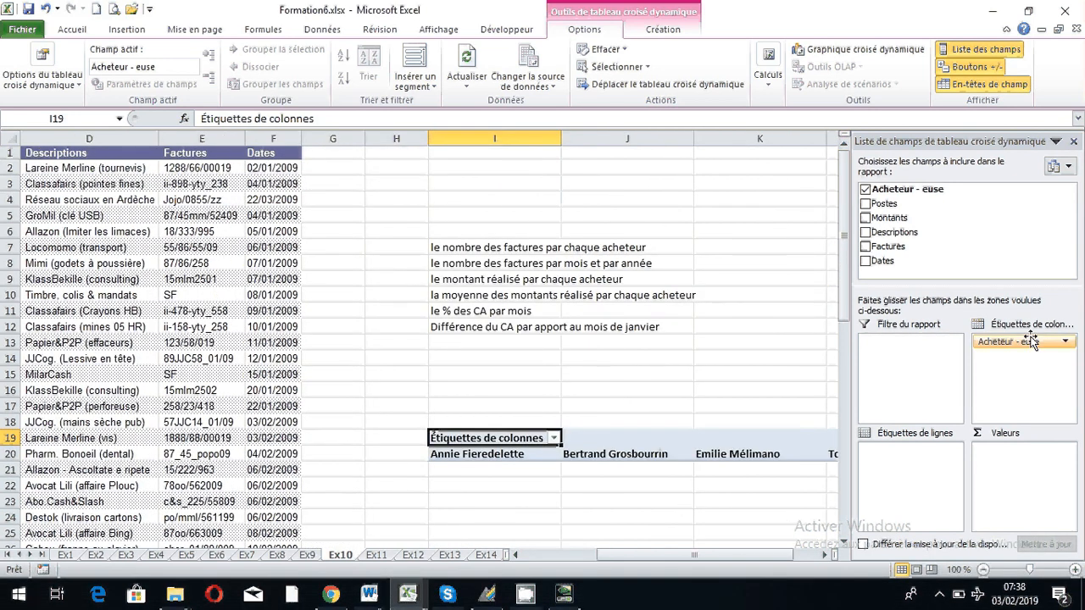
pyautogui.moveTo(1031, 341); pyautogui.dragTo(911, 449)
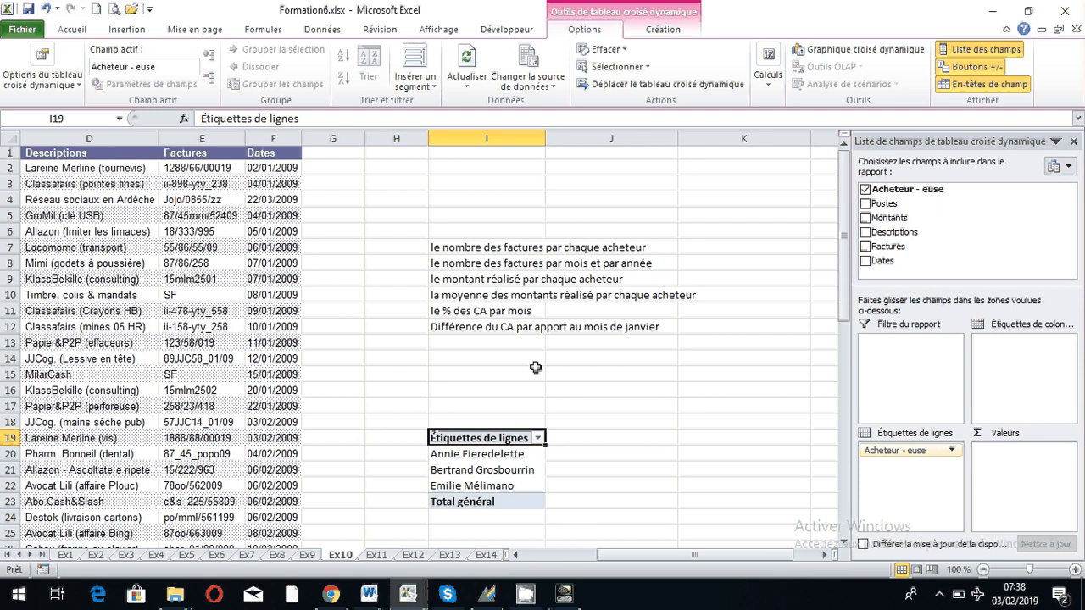
# - Add Montants to the pivot values and replace it with Factures to count the invoices per buyer
pyautogui.click(908, 218)
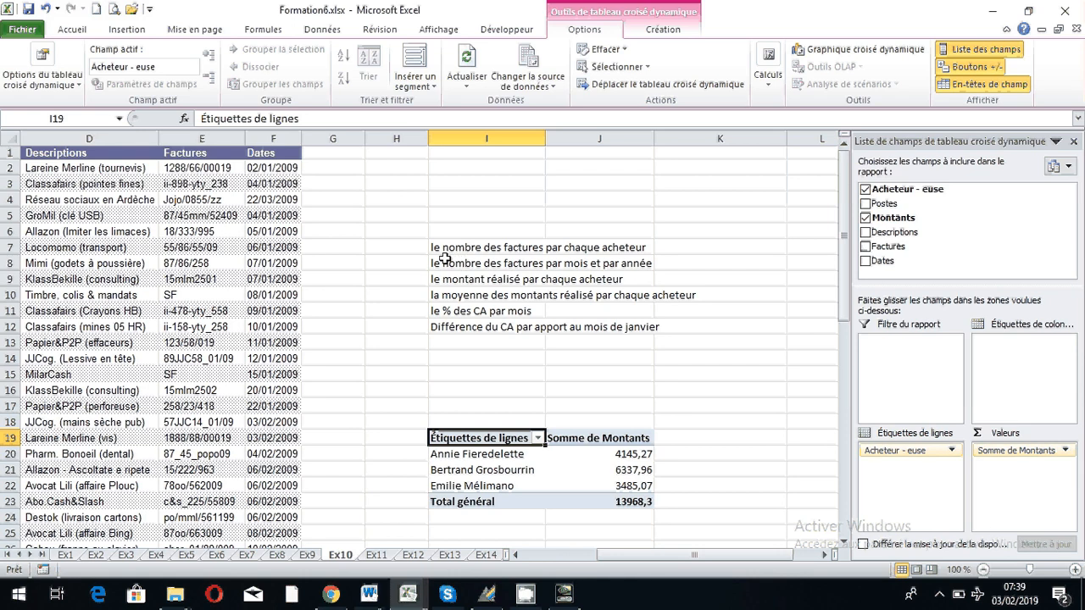
pyautogui.moveTo(1017, 450); pyautogui.dragTo(1000, 488)
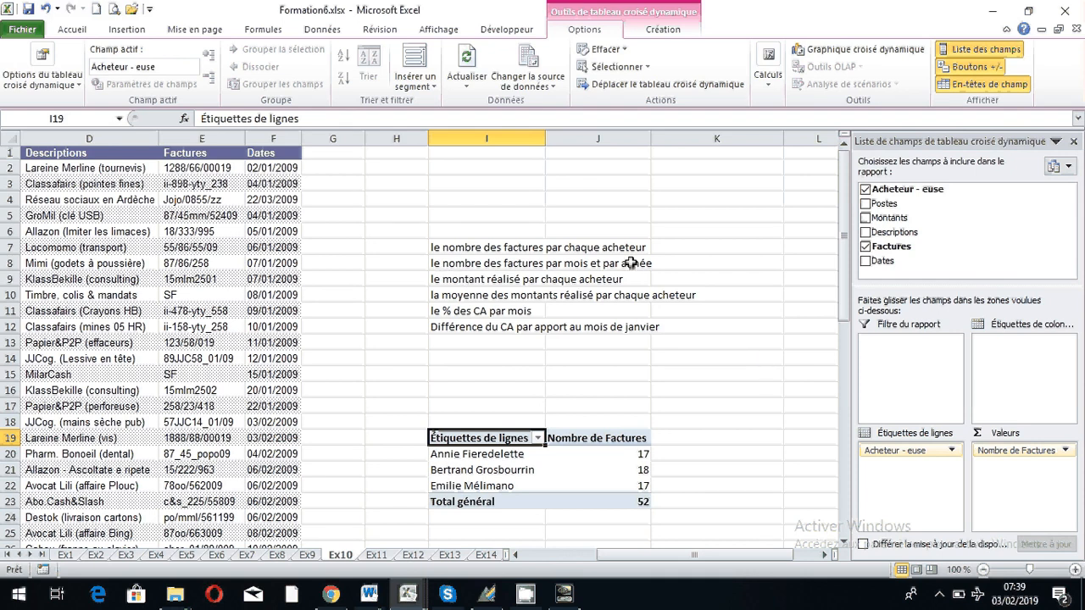
# - Replace the Acheteur - euse row field with Dates and group the dates by months and years
pyautogui.moveTo(892, 451); pyautogui.dragTo(919, 222)
pyautogui.moveTo(881, 260); pyautogui.dragTo(936, 462)
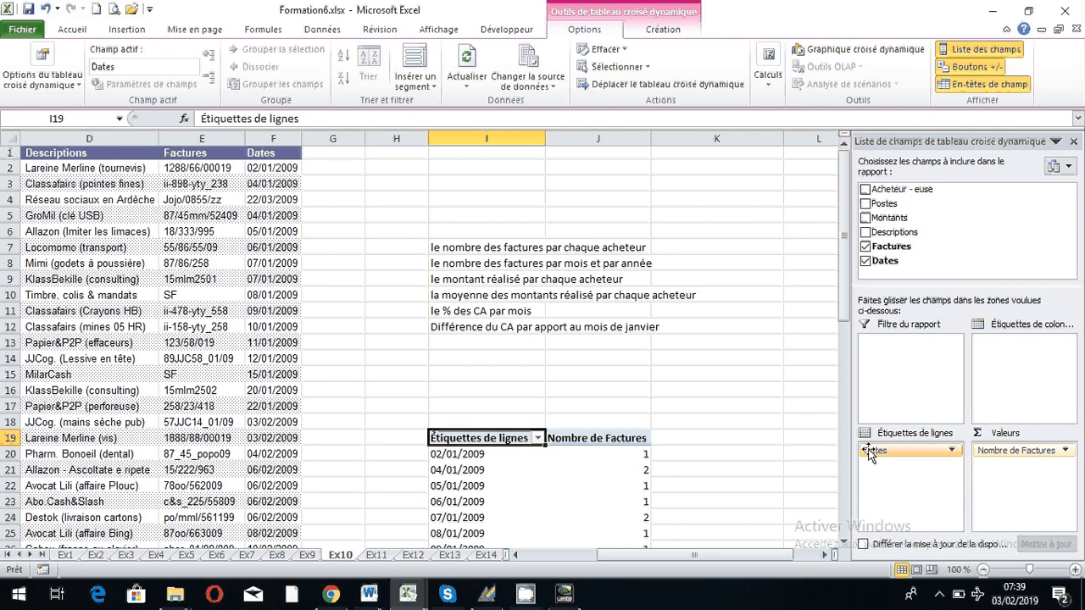
pyautogui.scroll(-5, 869, 452)
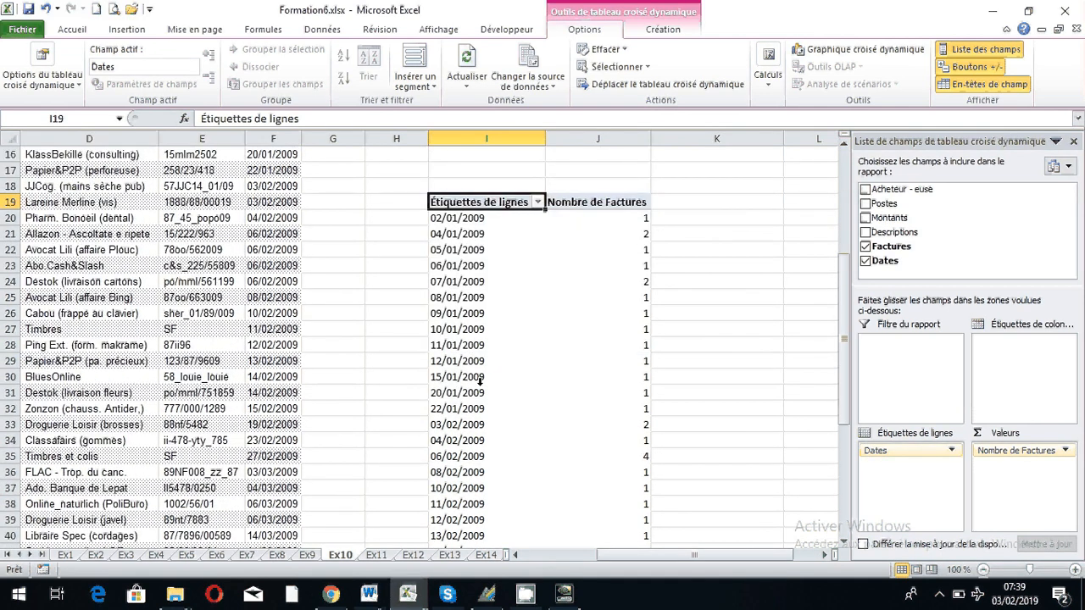
pyautogui.rightClick(466, 236)
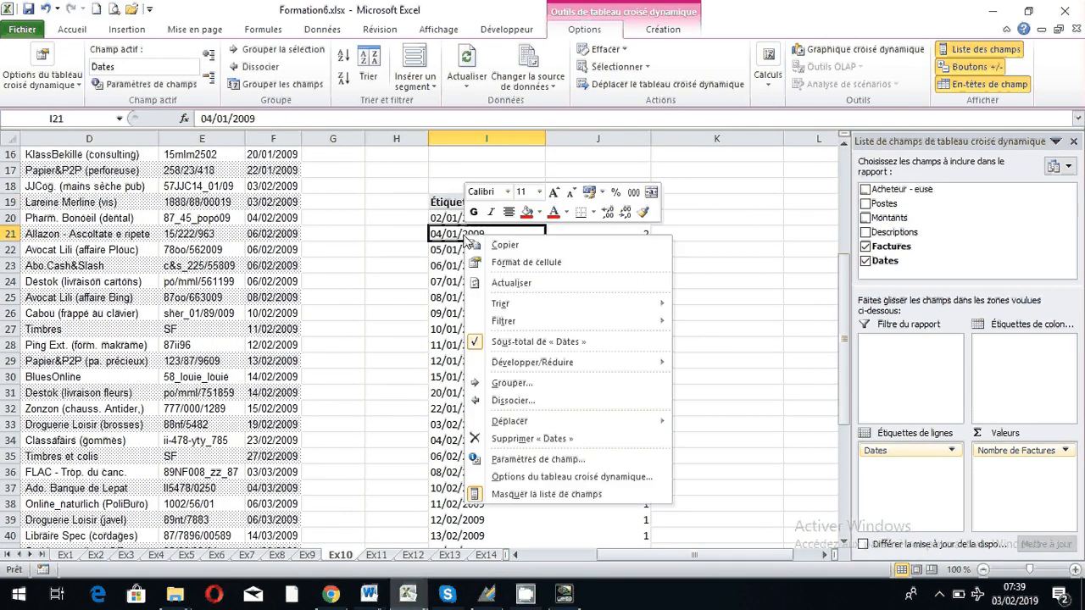
pyautogui.click(508, 383)
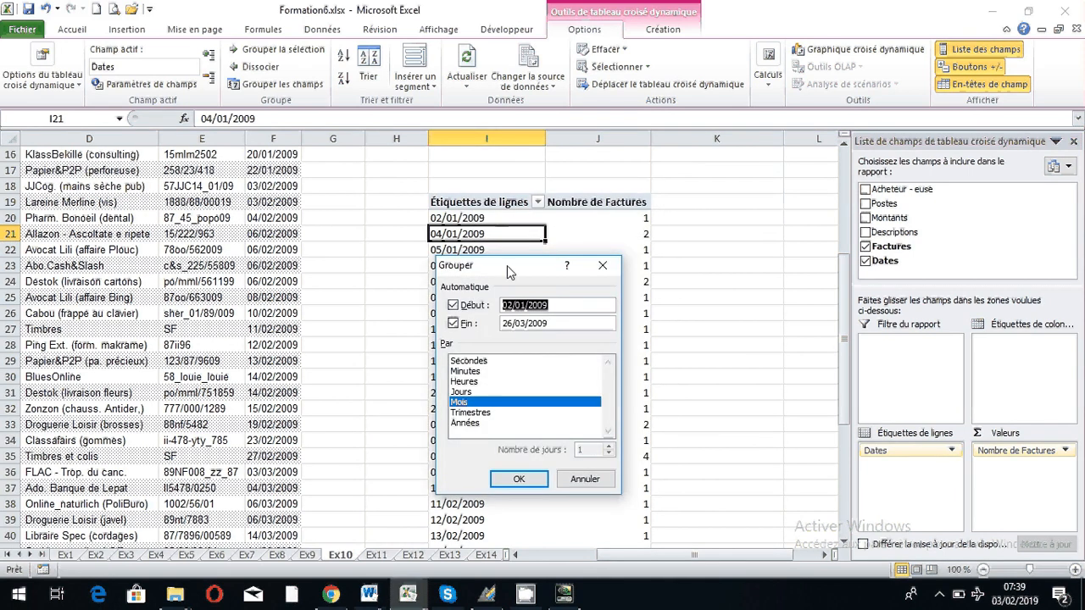
pyautogui.moveTo(511, 269); pyautogui.dragTo(796, 100)
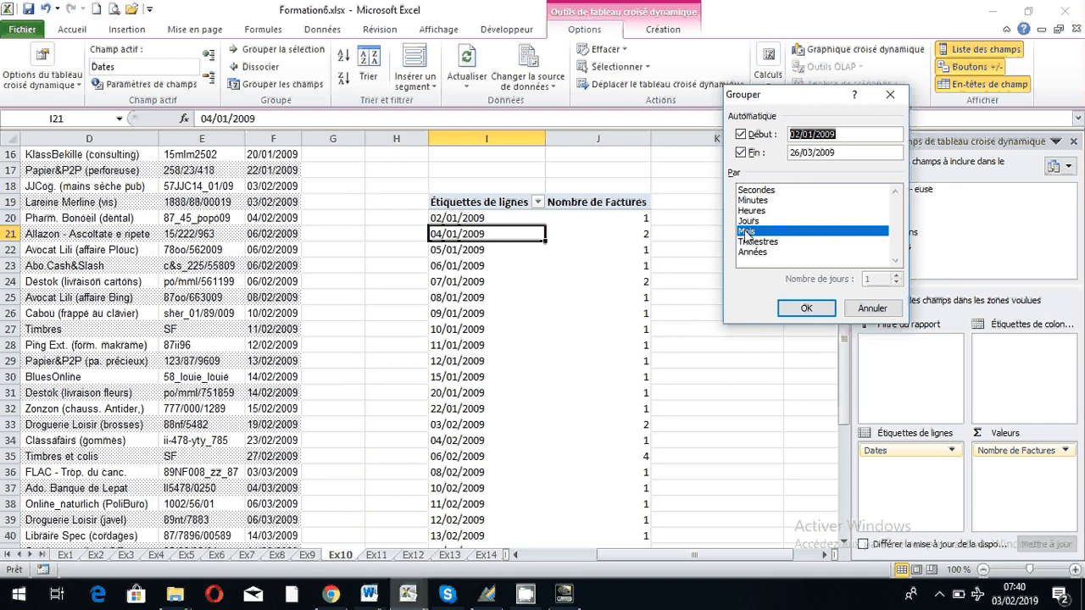
pyautogui.moveTo(780, 94); pyautogui.dragTo(730, 114)
pyautogui.click(711, 273)
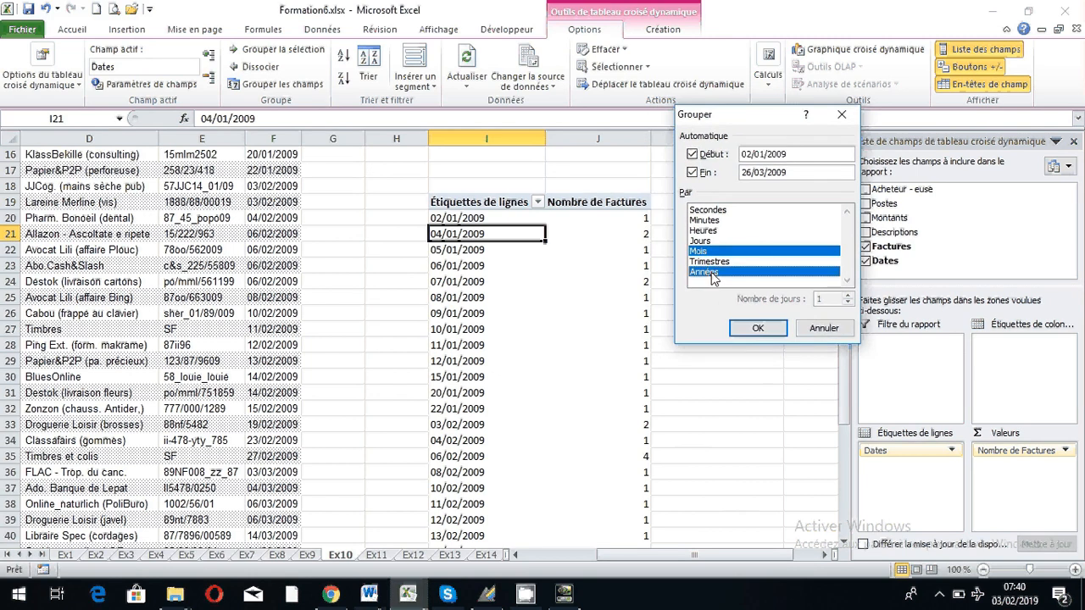
pyautogui.click(763, 326)
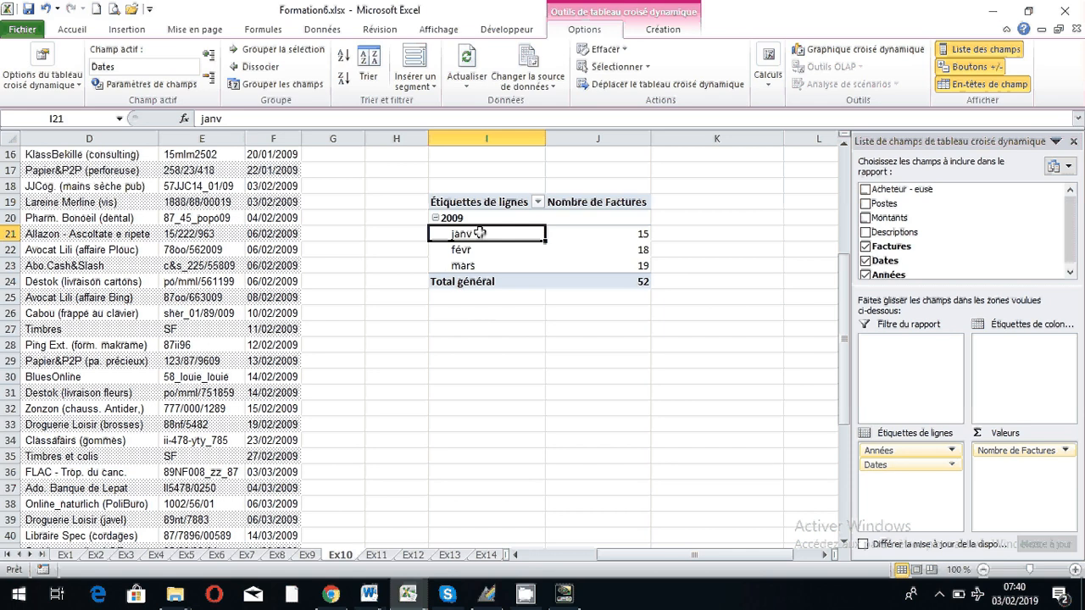
# - Collapse the 2009 group in the pivot table and expand it again
pyautogui.click(435, 219)
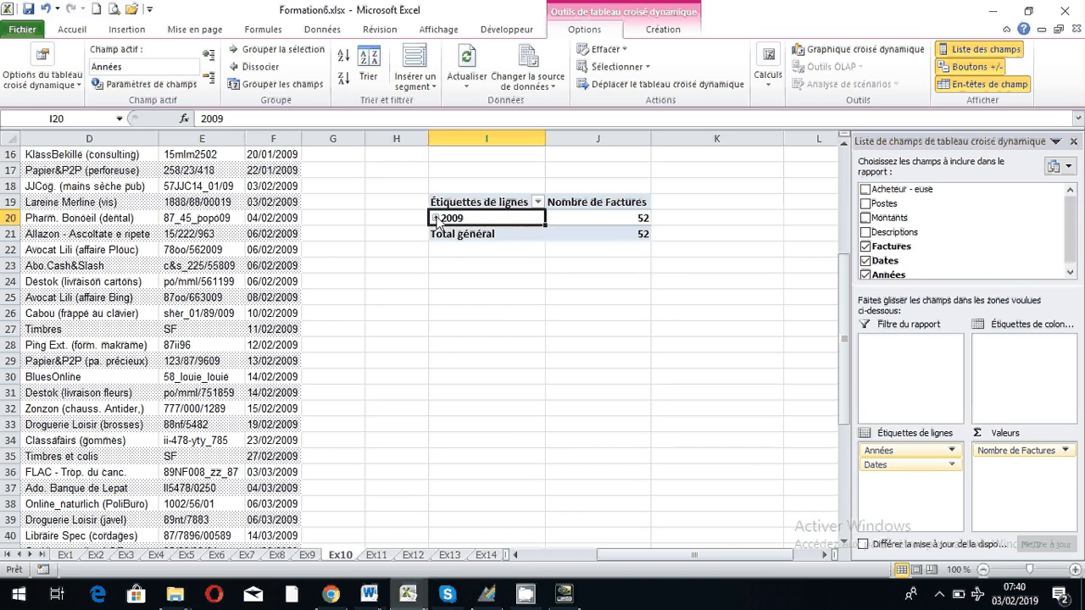
pyautogui.click(435, 218)
pyautogui.scroll(4, 573, 355)
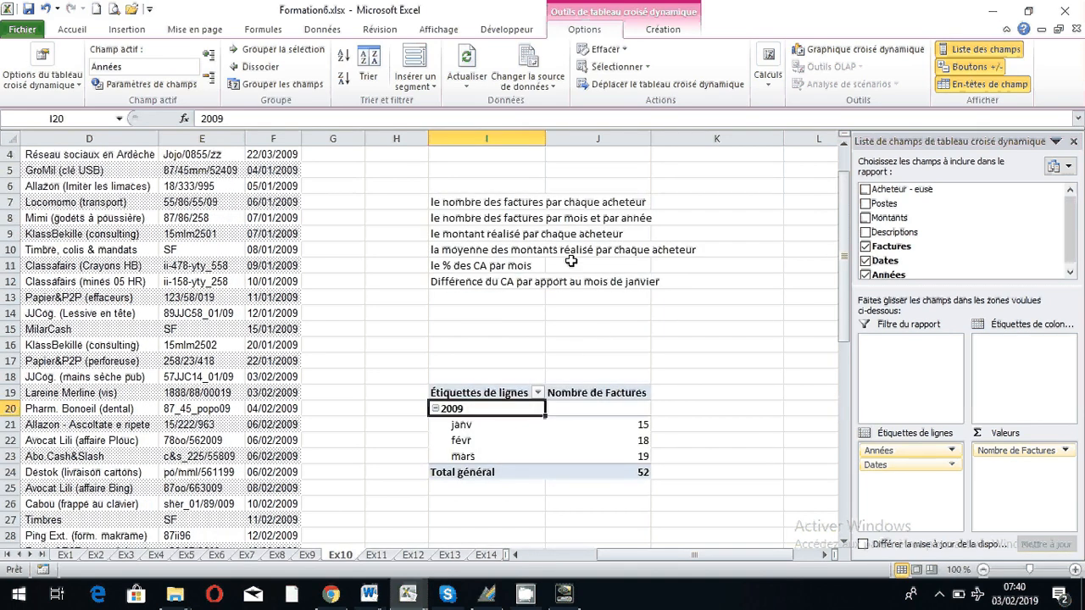
# - Replace Factures with the sum of Montants in the pivot values and check the amounts for January, February and March
pyautogui.scroll(-2, 571, 262)
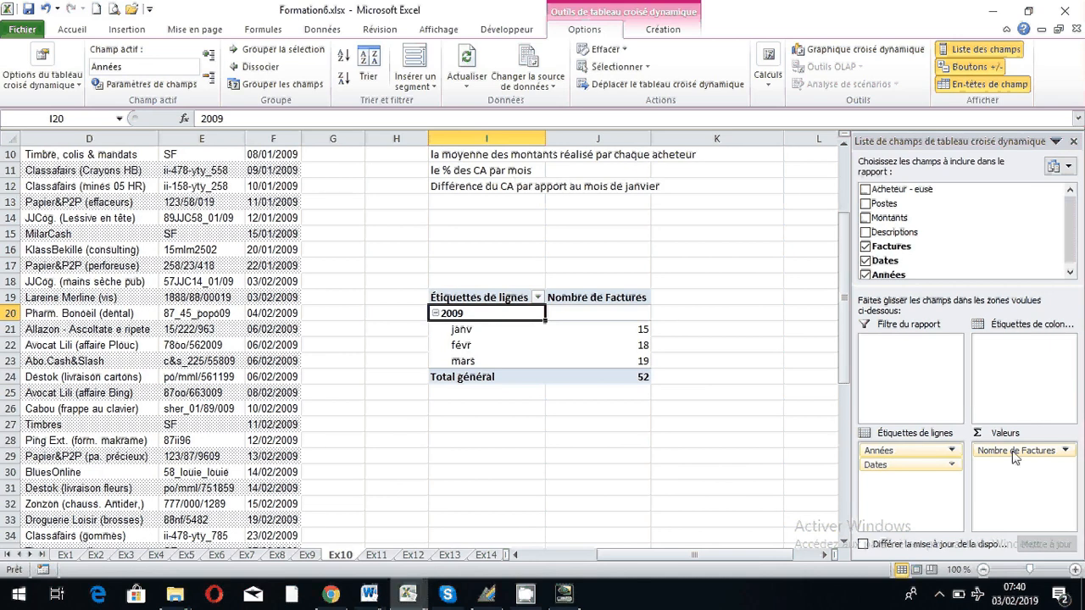
pyautogui.moveTo(1007, 451); pyautogui.dragTo(1032, 470)
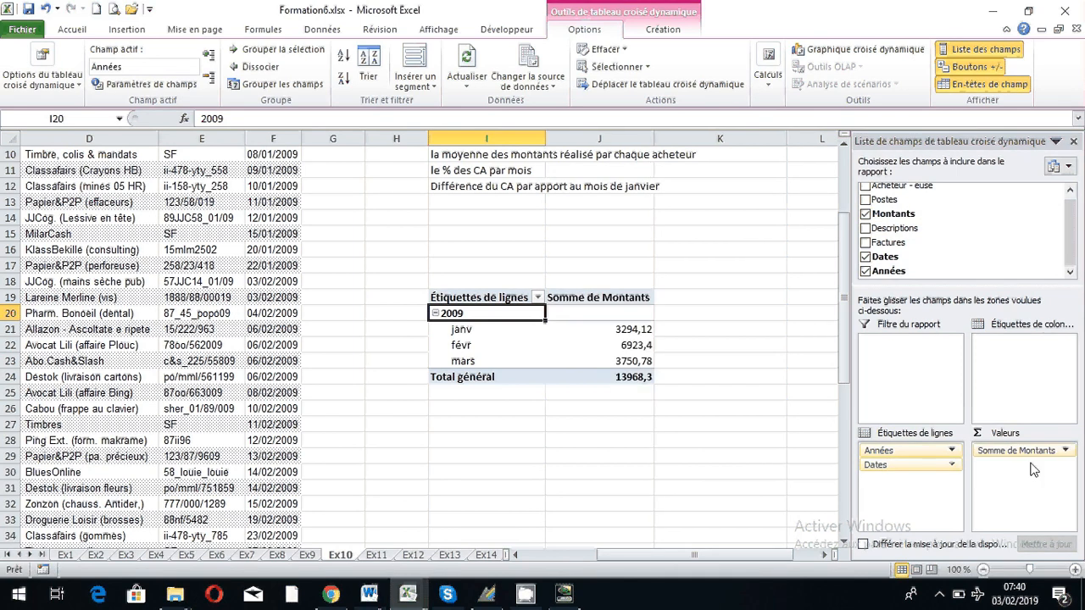
pyautogui.scroll(1, 639, 335)
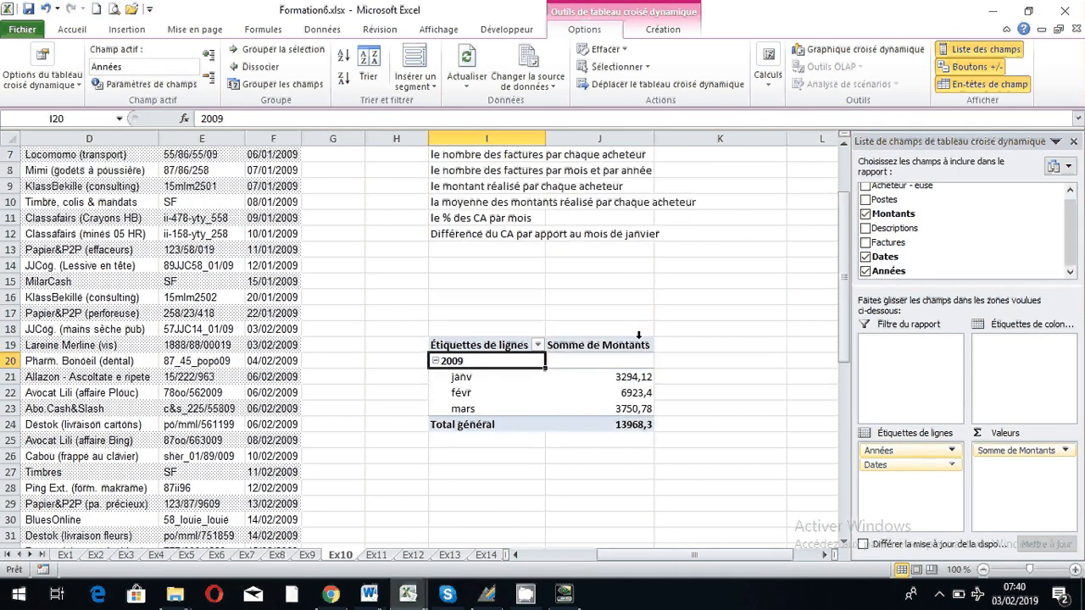
pyautogui.click(628, 380)
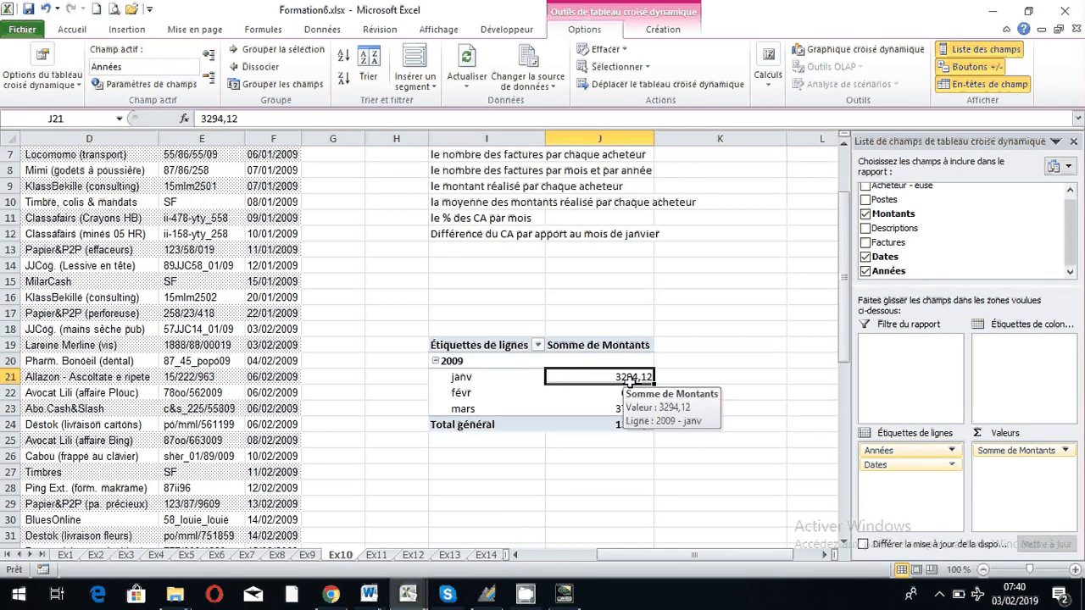
pyautogui.click(598, 395)
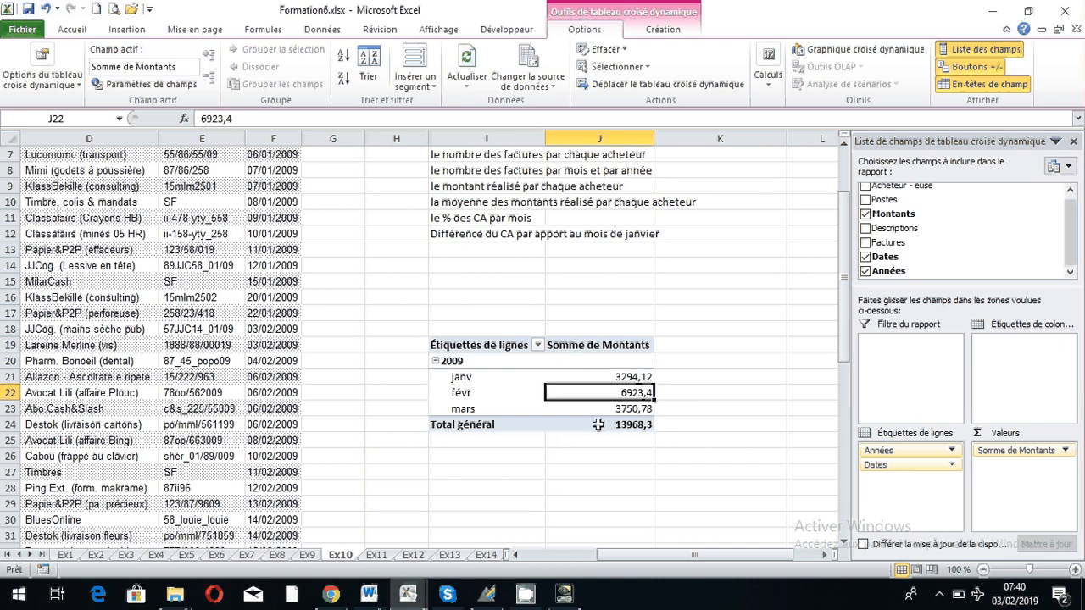
pyautogui.click(619, 410)
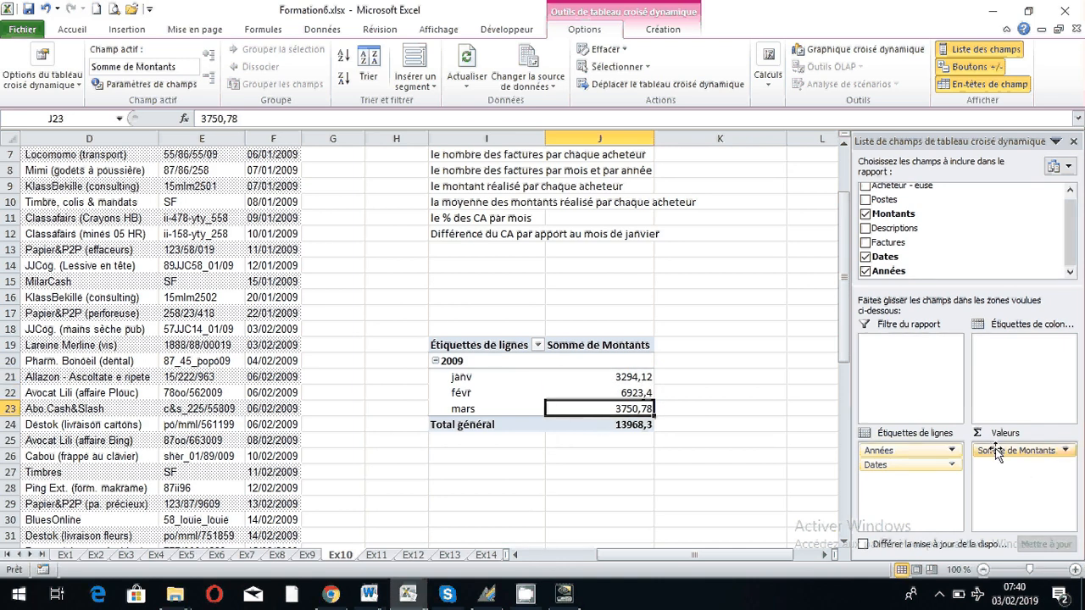
# - Show the Somme de Montants values as "% du total de la colonne" in the value field settings
pyautogui.click(995, 448)
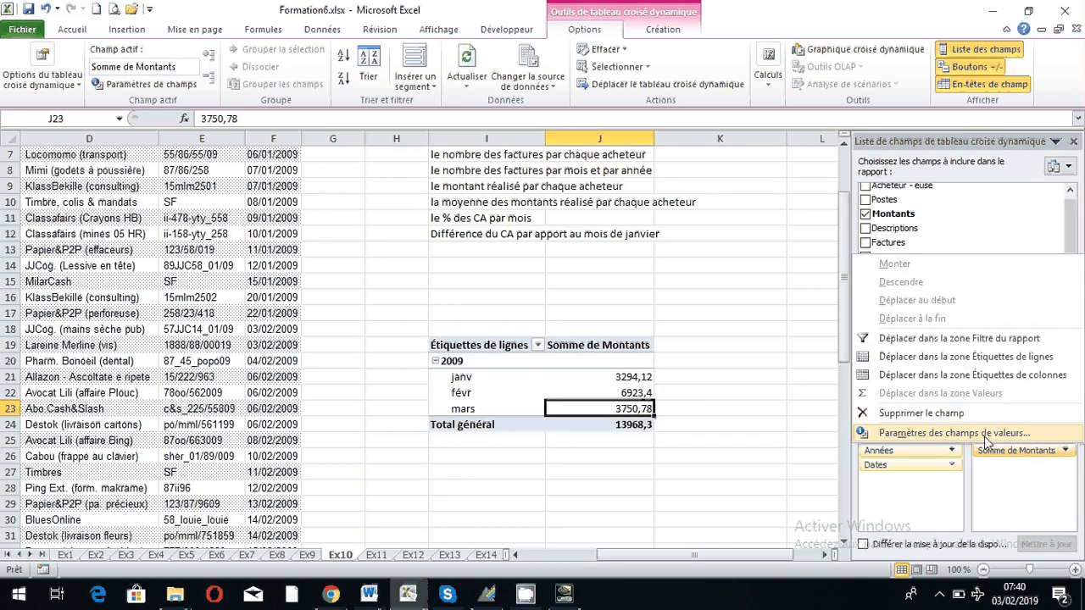
pyautogui.click(986, 434)
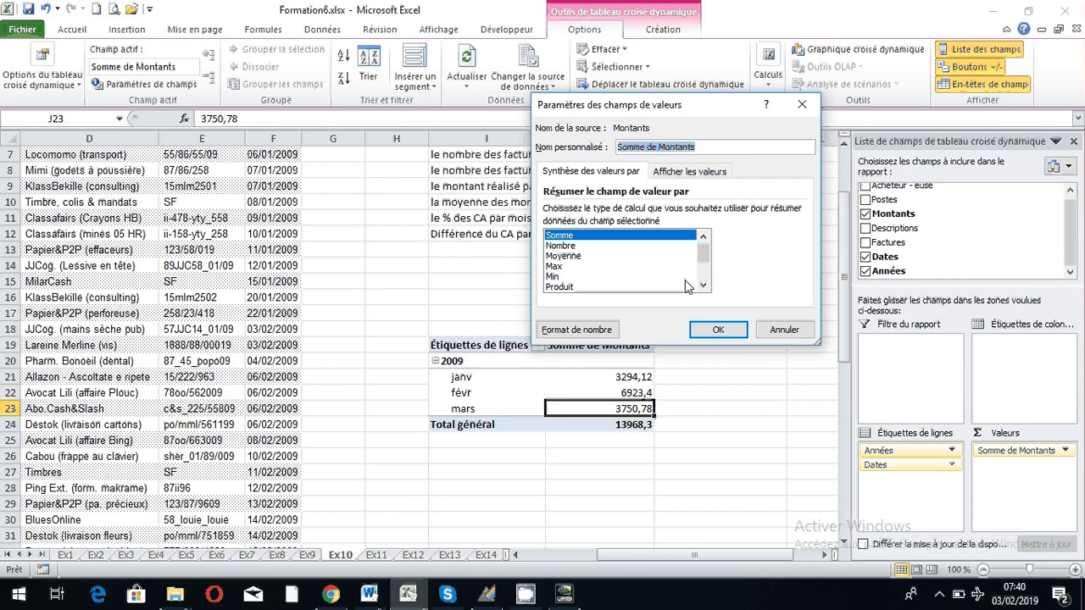
pyautogui.click(703, 173)
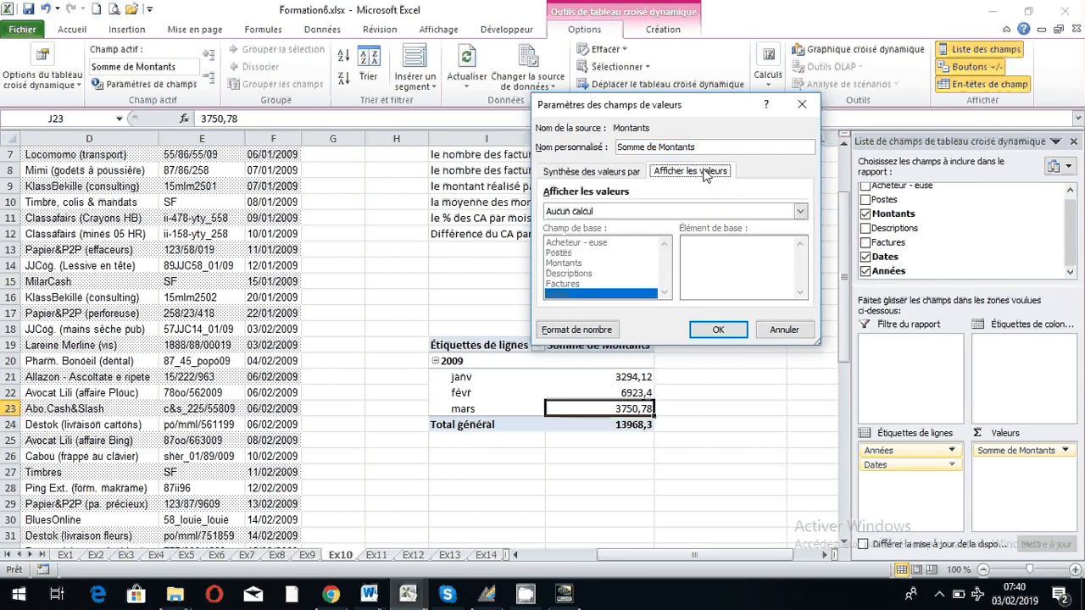
pyautogui.click(697, 212)
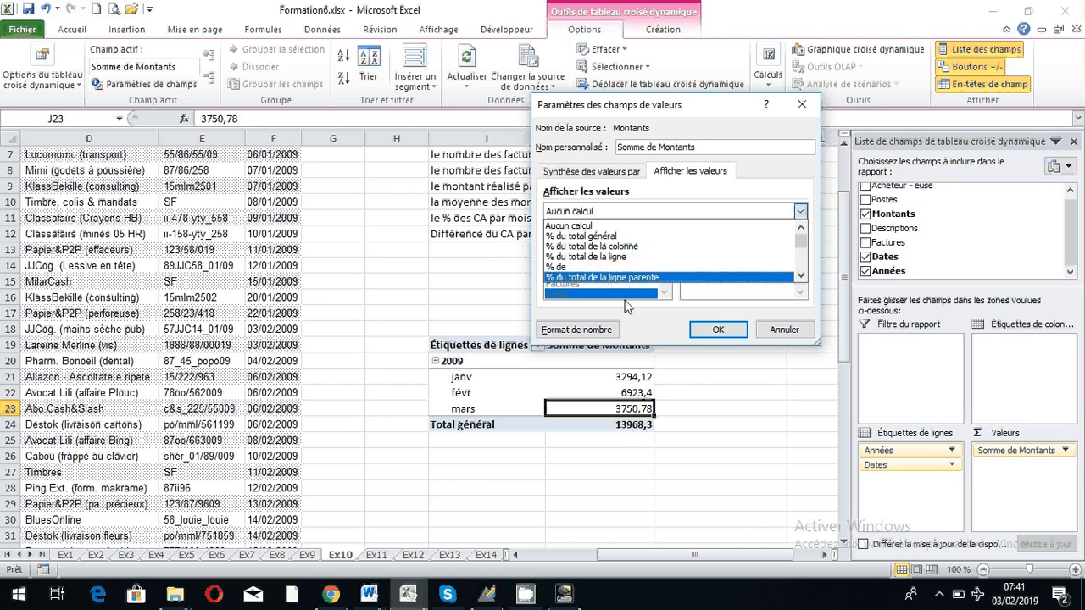
pyautogui.click(631, 246)
pyautogui.click(718, 331)
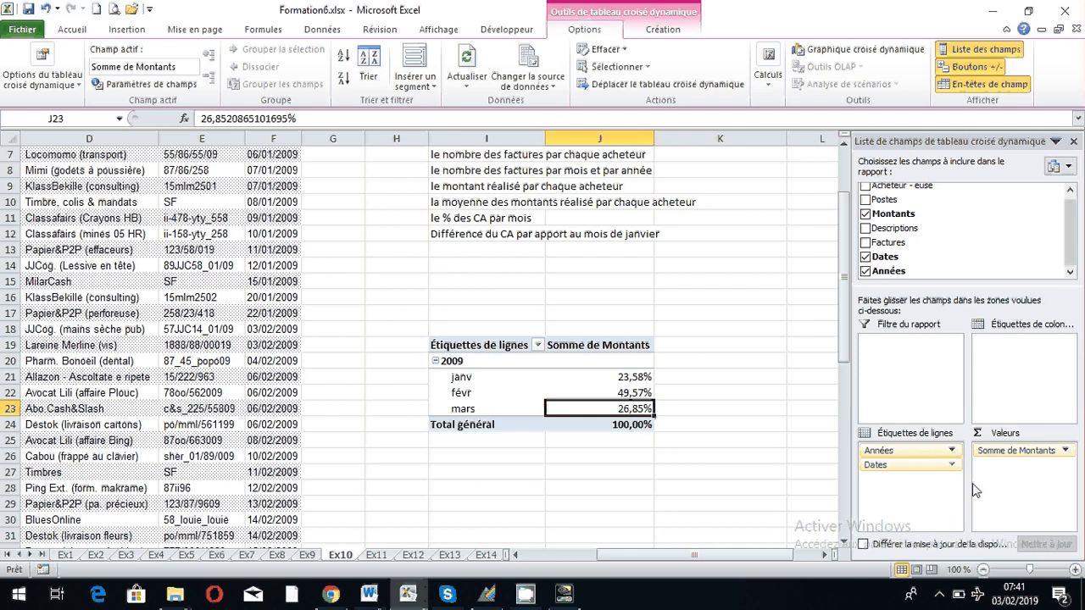
# - Show the Somme de Montants values as "Différence par rapport" with Dates as base field and janv as base element
pyautogui.click(997, 451)
pyautogui.click(920, 429)
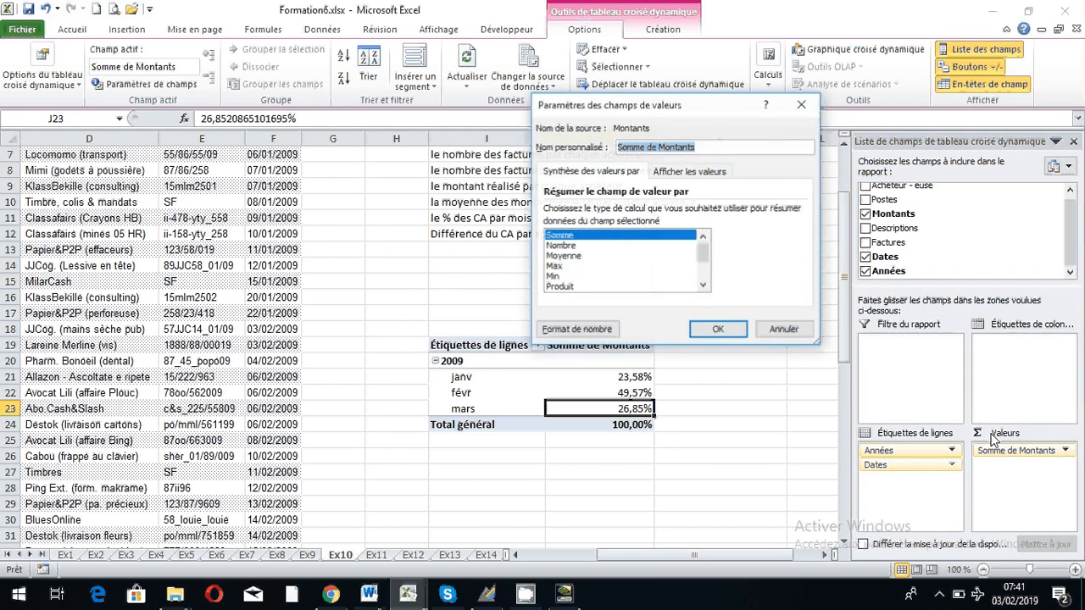
pyautogui.click(689, 172)
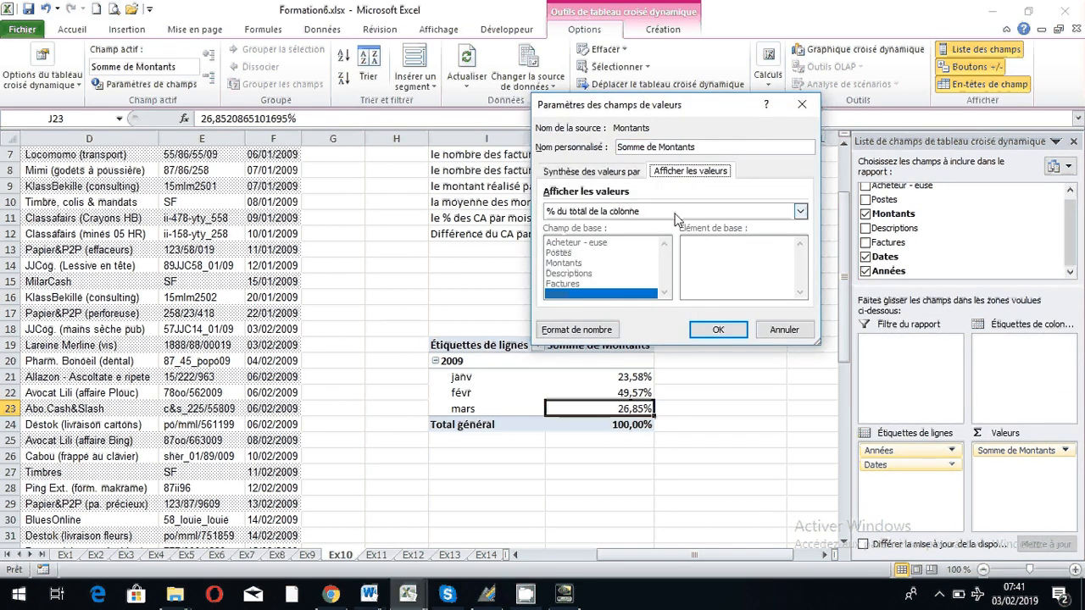
pyautogui.click(800, 211)
pyautogui.scroll(-3, 803, 269)
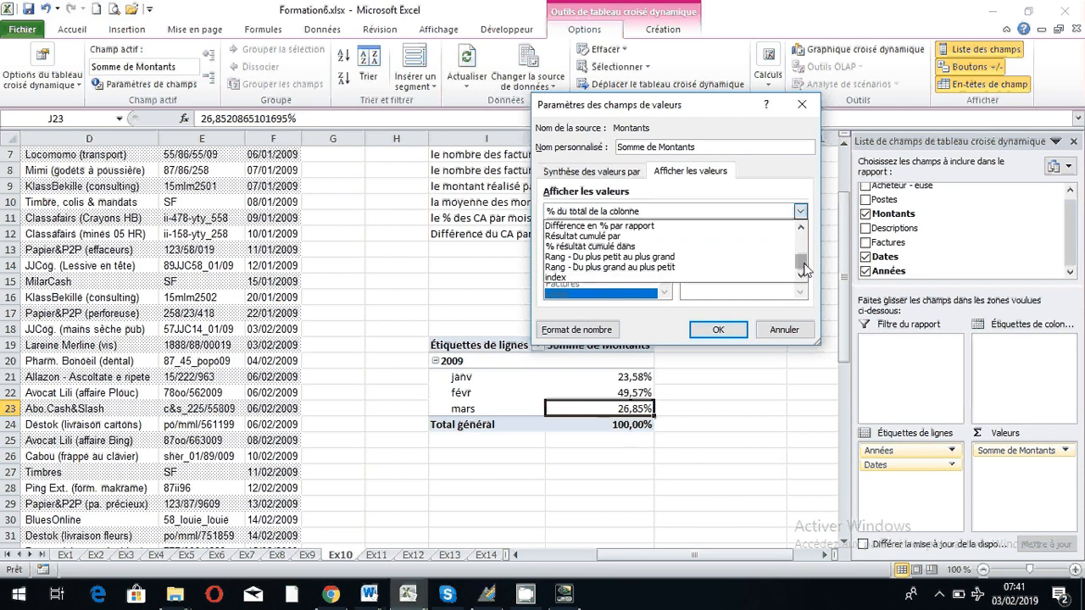
pyautogui.scroll(2, 644, 254)
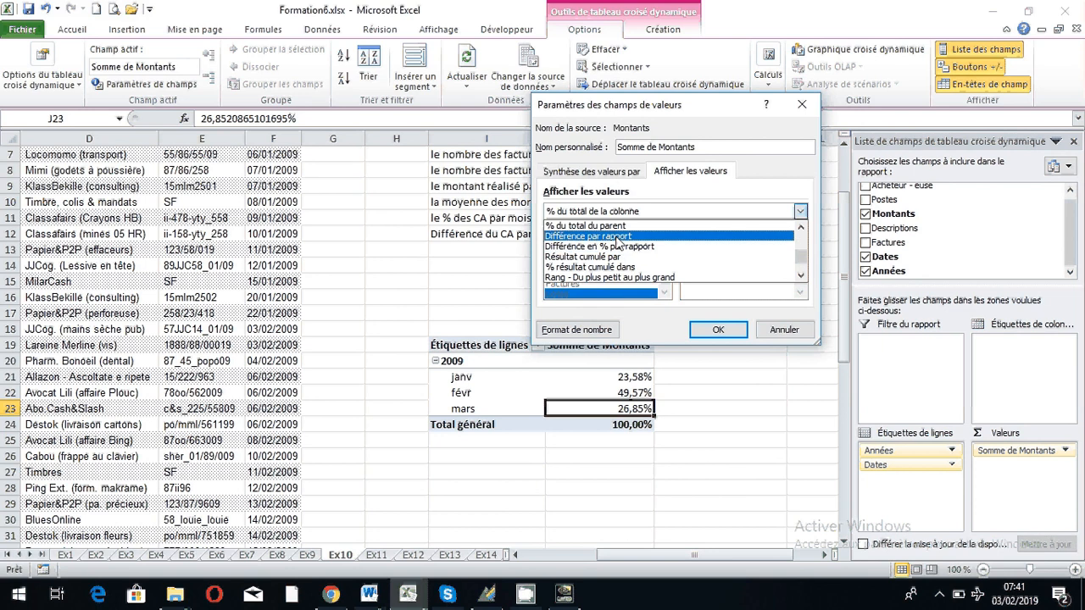
pyautogui.click(617, 237)
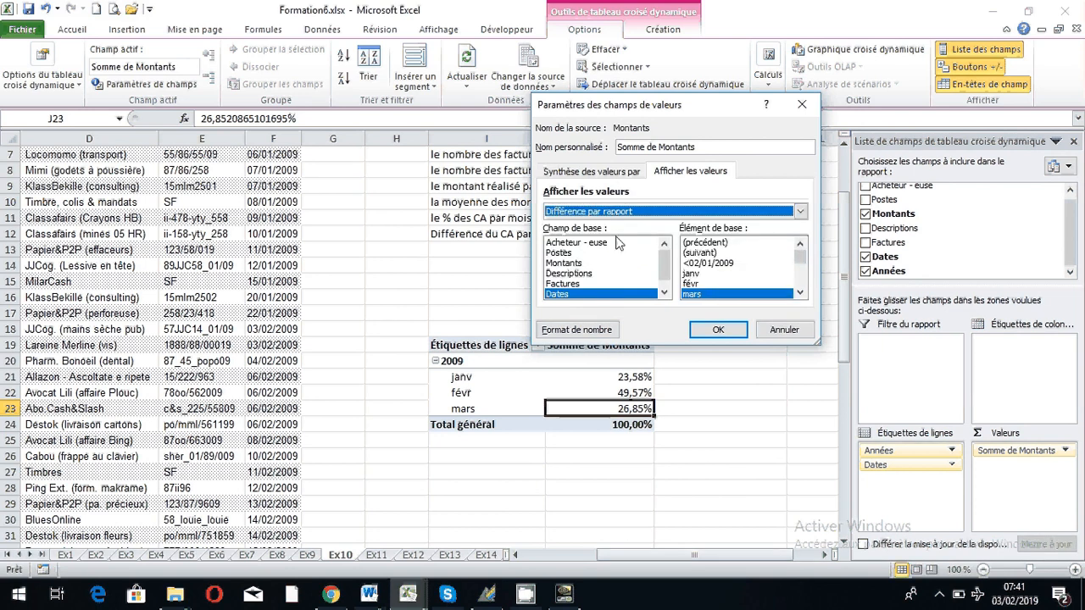
pyautogui.click(579, 297)
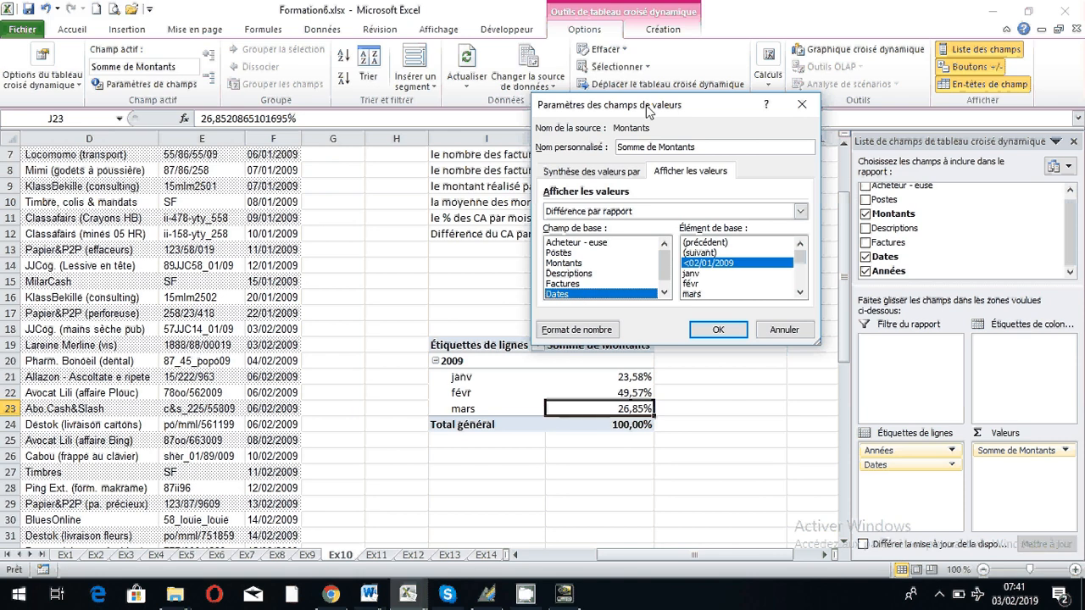
pyautogui.moveTo(648, 110); pyautogui.dragTo(669, 116)
pyautogui.click(715, 281)
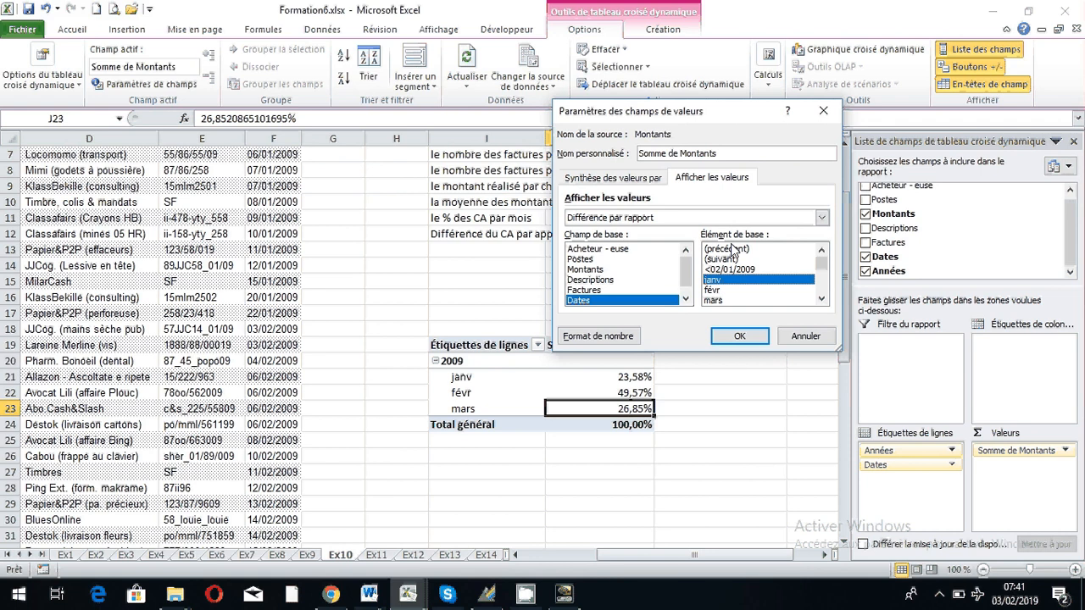
pyautogui.click(739, 338)
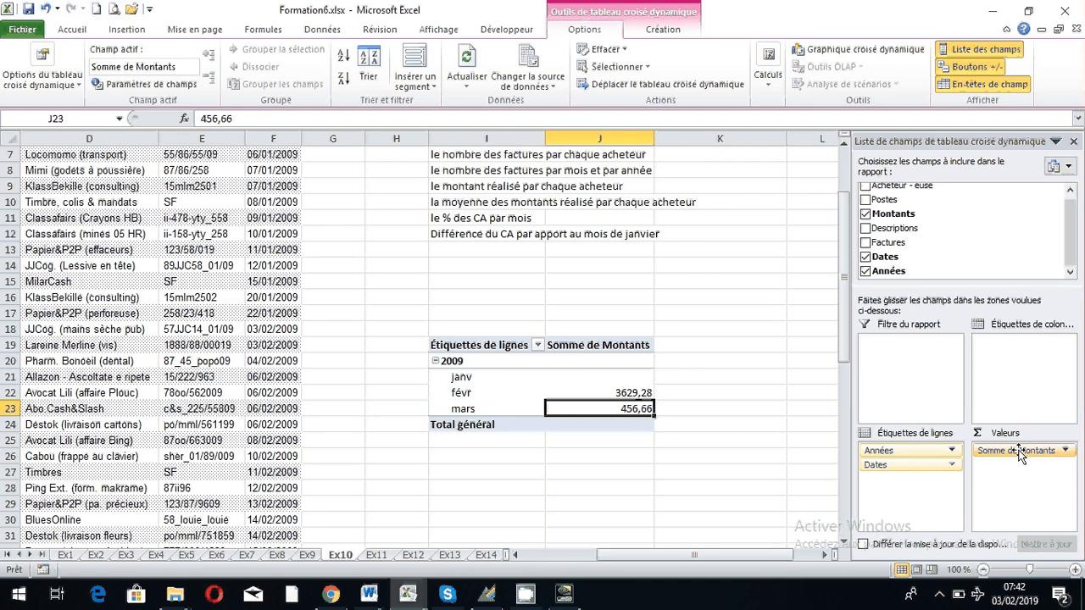
# - Restore the plain sum of Montants in the pivot values by removing the field and adding it again
pyautogui.moveTo(1020, 456); pyautogui.dragTo(1036, 484)
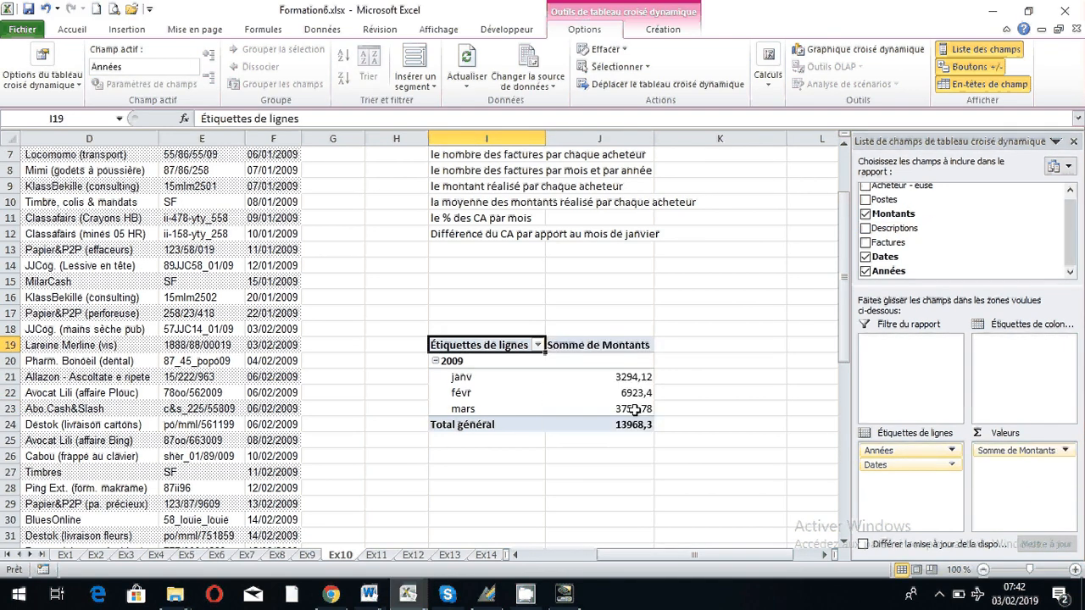
pyautogui.moveTo(636, 404)
# - Start inserting a calculated field in the pivot table and name it bénéfice
pyautogui.click(767, 93)
pyautogui.click(897, 145)
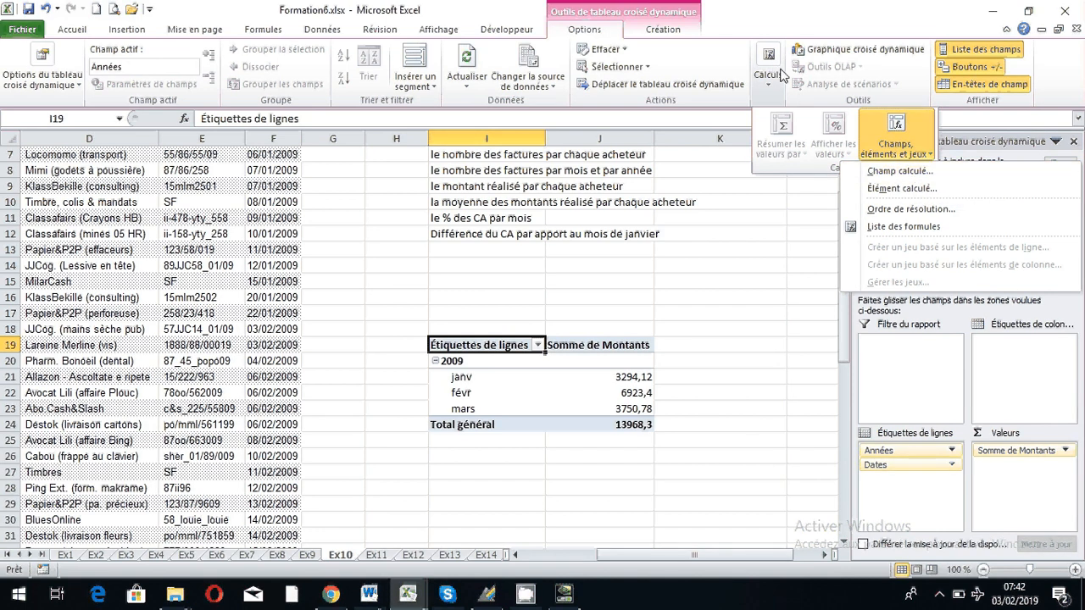
pyautogui.click(936, 170)
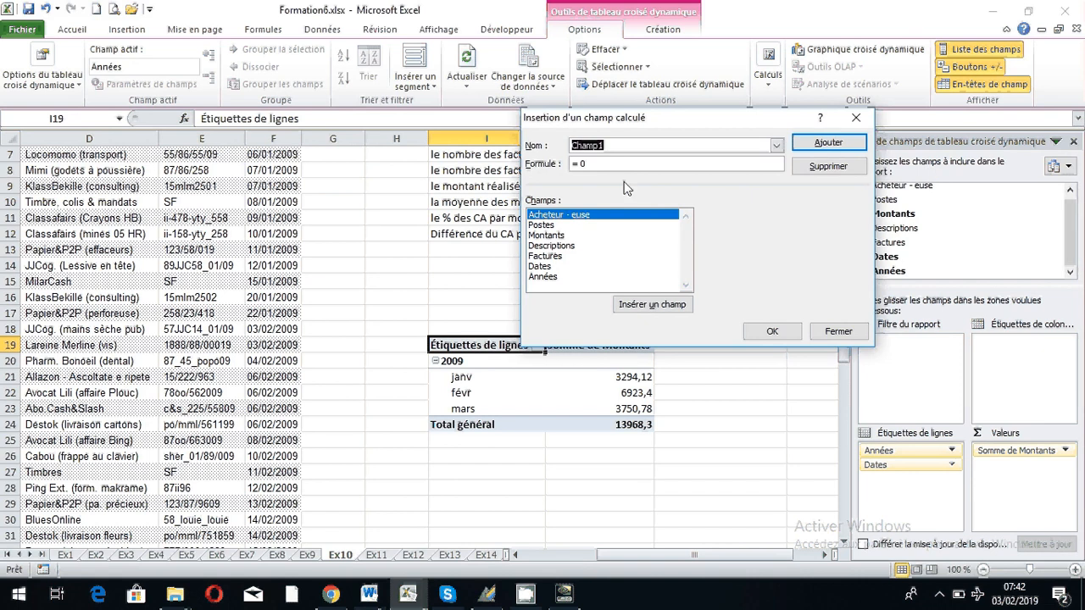
pyautogui.write('b')
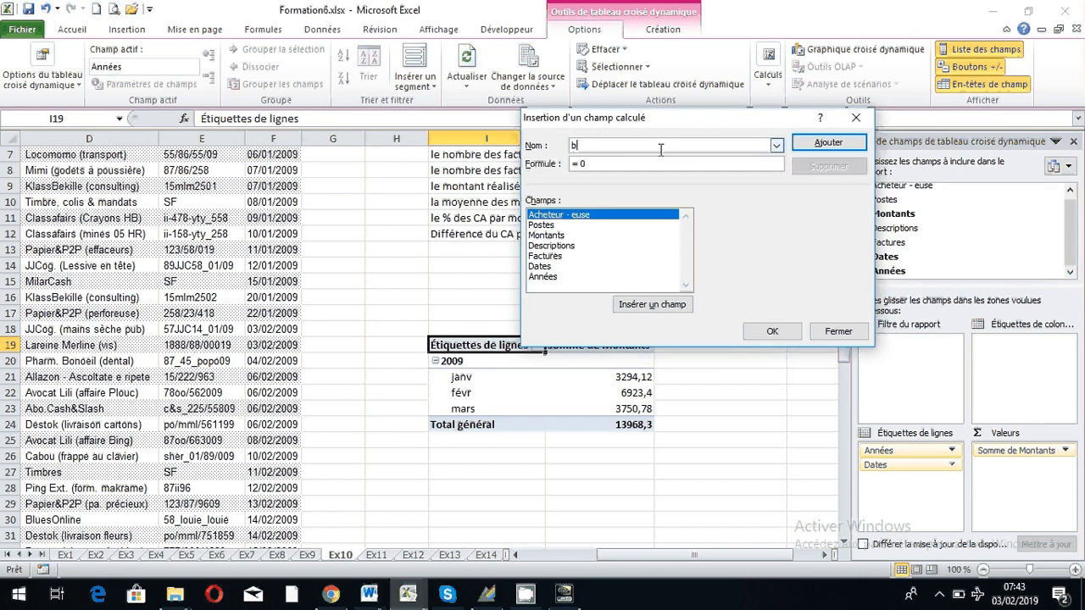
pyautogui.write('énéfice')
# - Define the bénéfice formula as = Montants*20%, add the calculated field to the pivot table and check it in the field list
pyautogui.click(586, 165)
pyautogui.press('BackSpace')
pyautogui.doubleClick(547, 235)
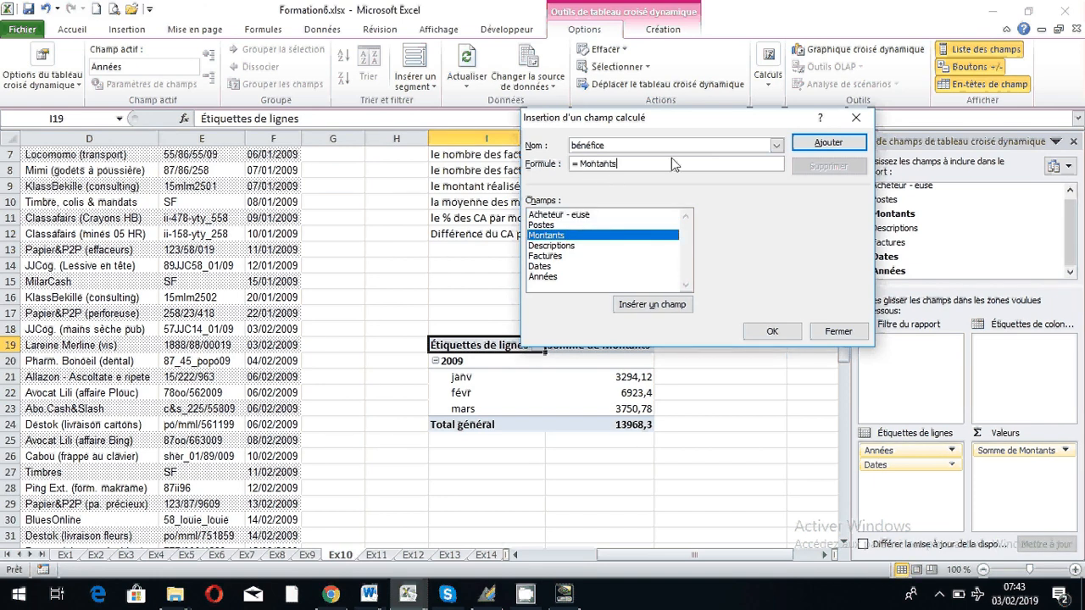
pyautogui.write('*20%')
pyautogui.click(828, 142)
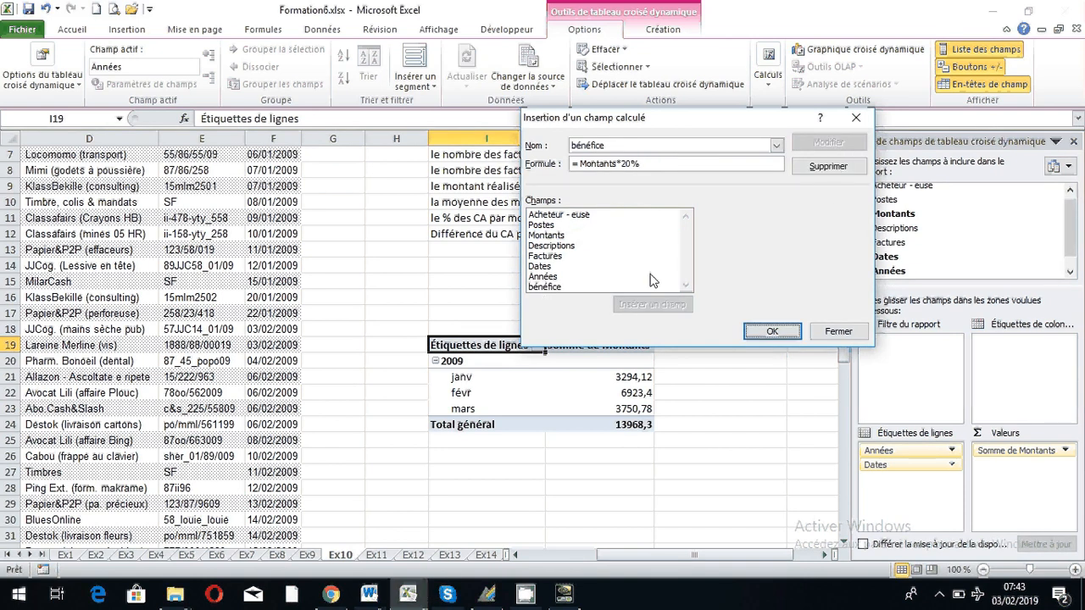
pyautogui.moveTo(750, 119); pyautogui.dragTo(667, 122)
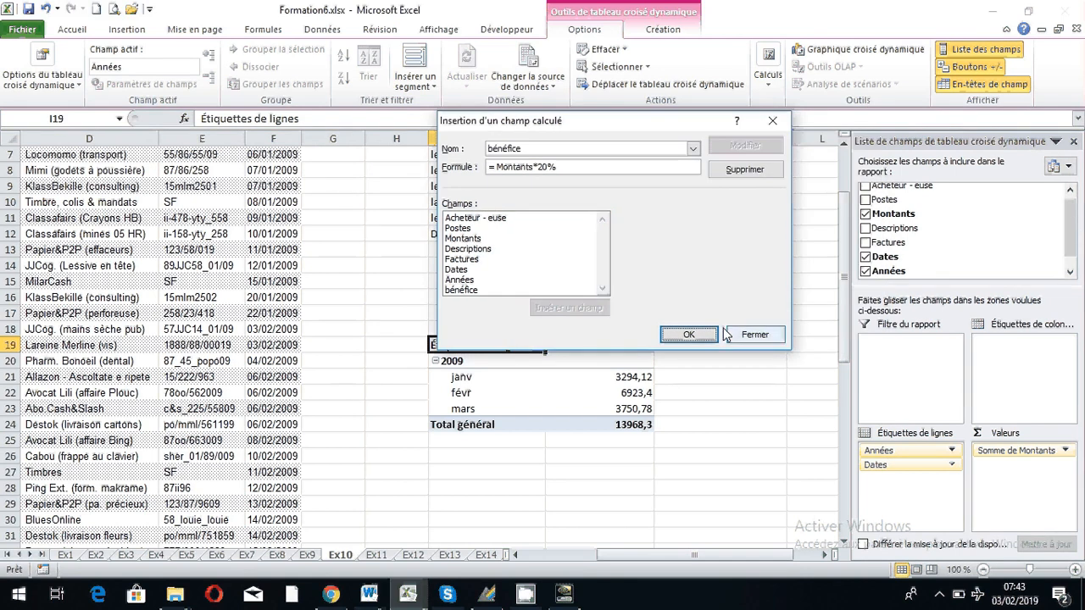
pyautogui.click(690, 334)
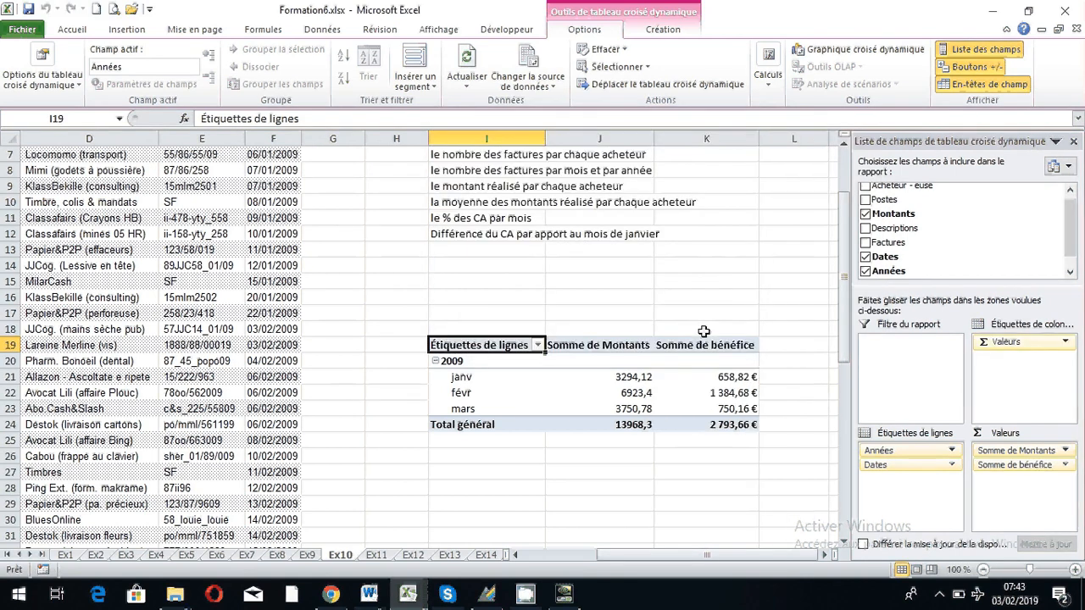
pyautogui.click(1070, 272)
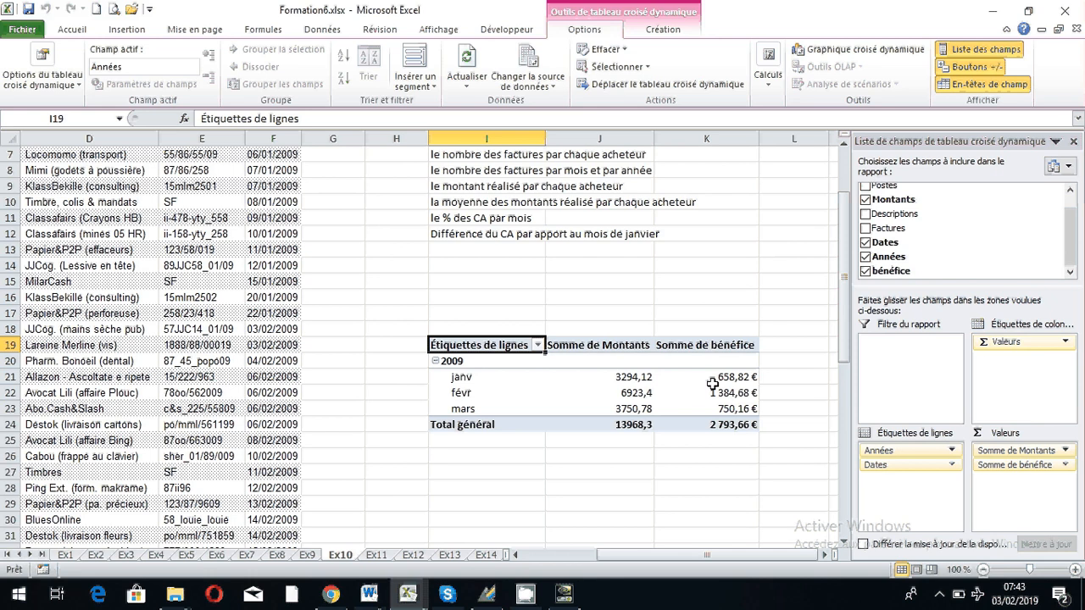
# - Apply the Standard number format to the Somme de bénéfice values, including the grand total
pyautogui.moveTo(708, 377); pyautogui.dragTo(711, 424)
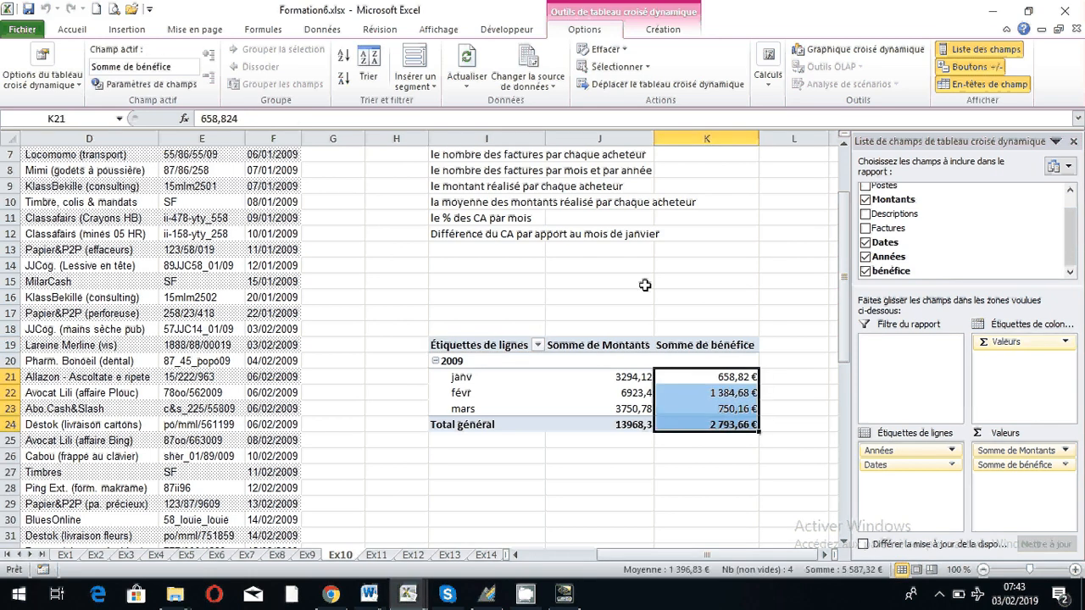
pyautogui.click(72, 28)
pyautogui.click(630, 56)
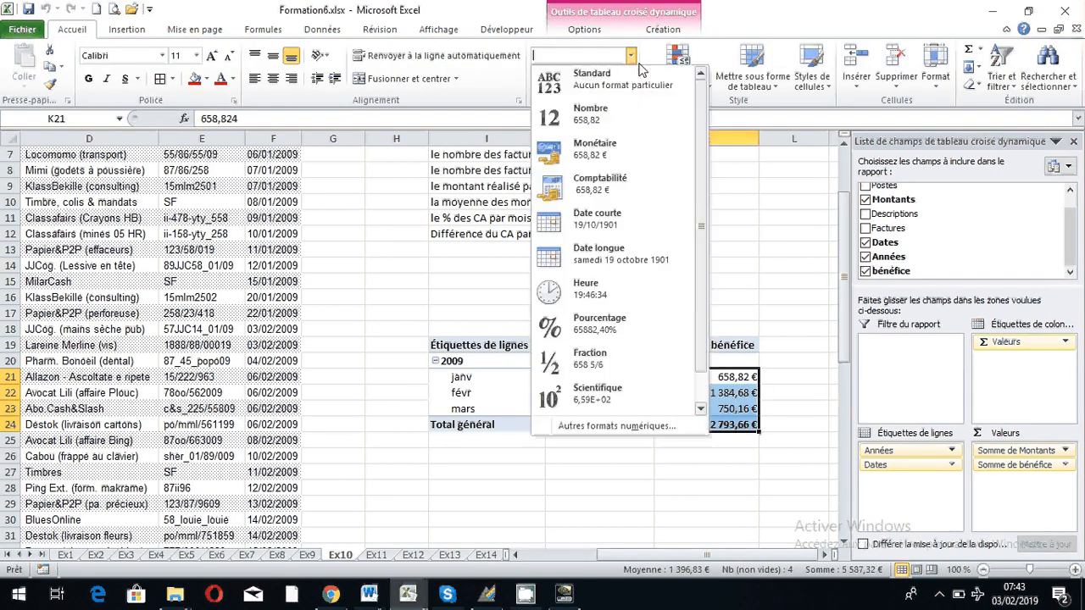
pyautogui.click(585, 79)
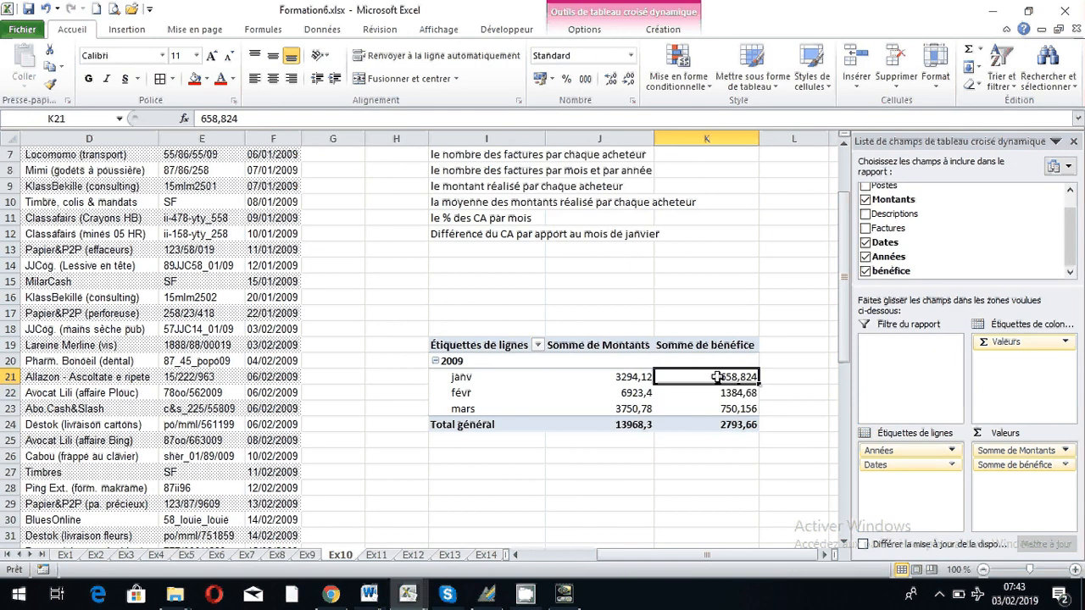